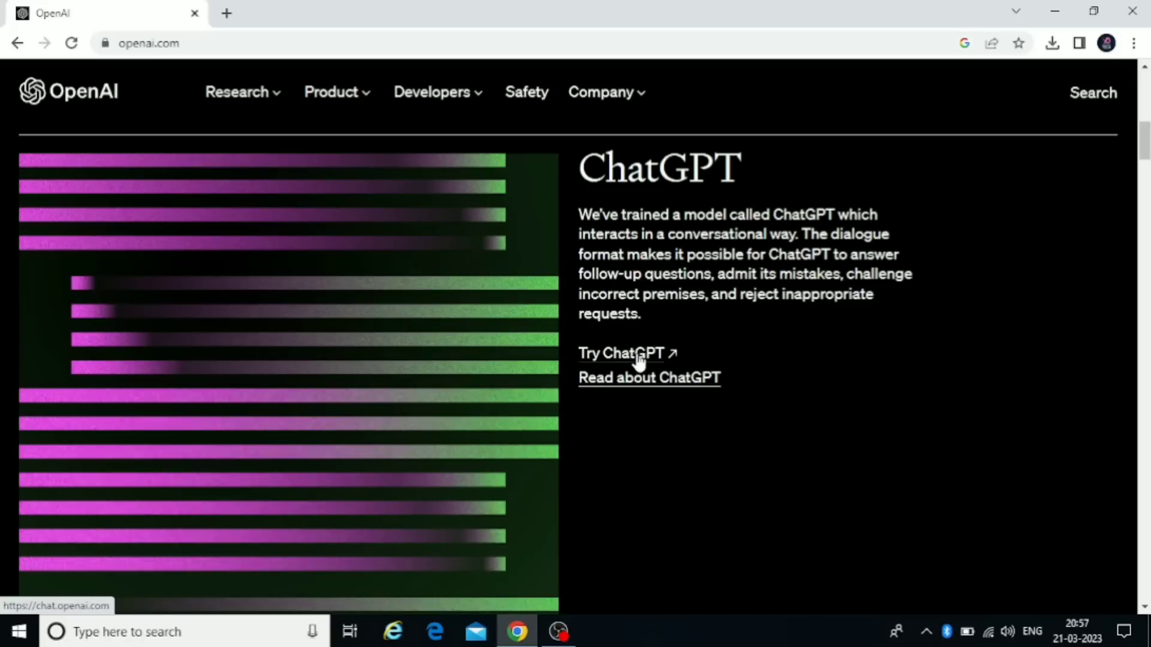
Open ChatGPT from the OpenAI website
{"action": "left_click", "coordinate": [638, 359]}
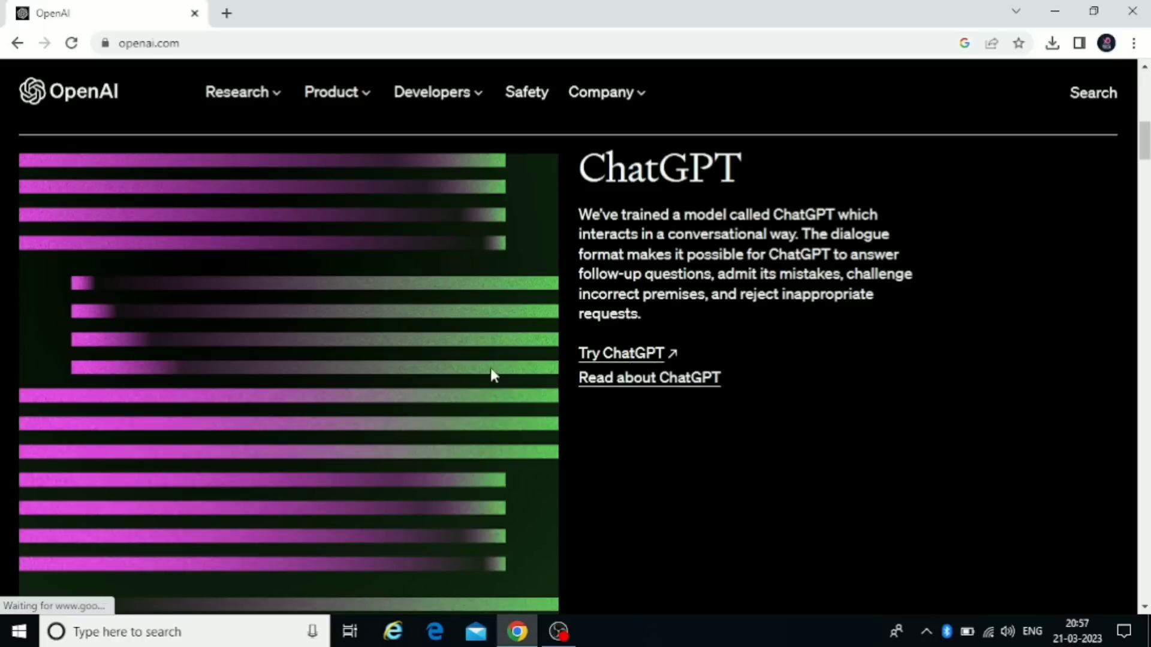
{"action": "left_click", "coordinate": [626, 358]}
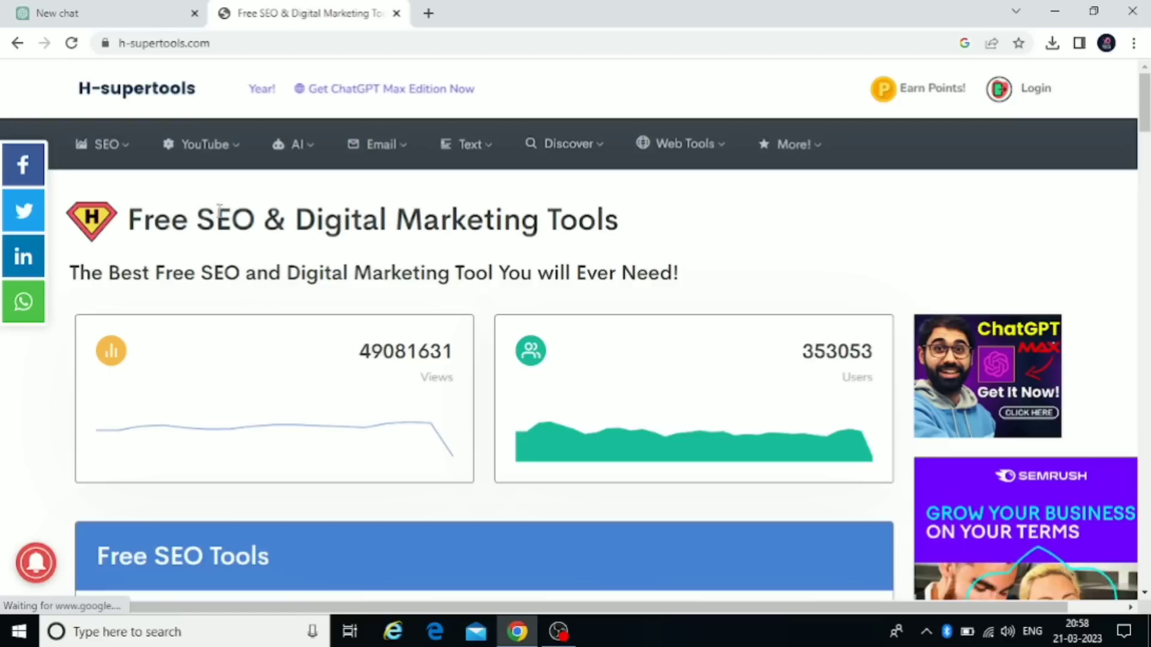
Open the Keyword Research Tool on H-supertools and search for keywords related to "affiliate marketing"
{"action": "mouse_move", "coordinate": [169, 157]}
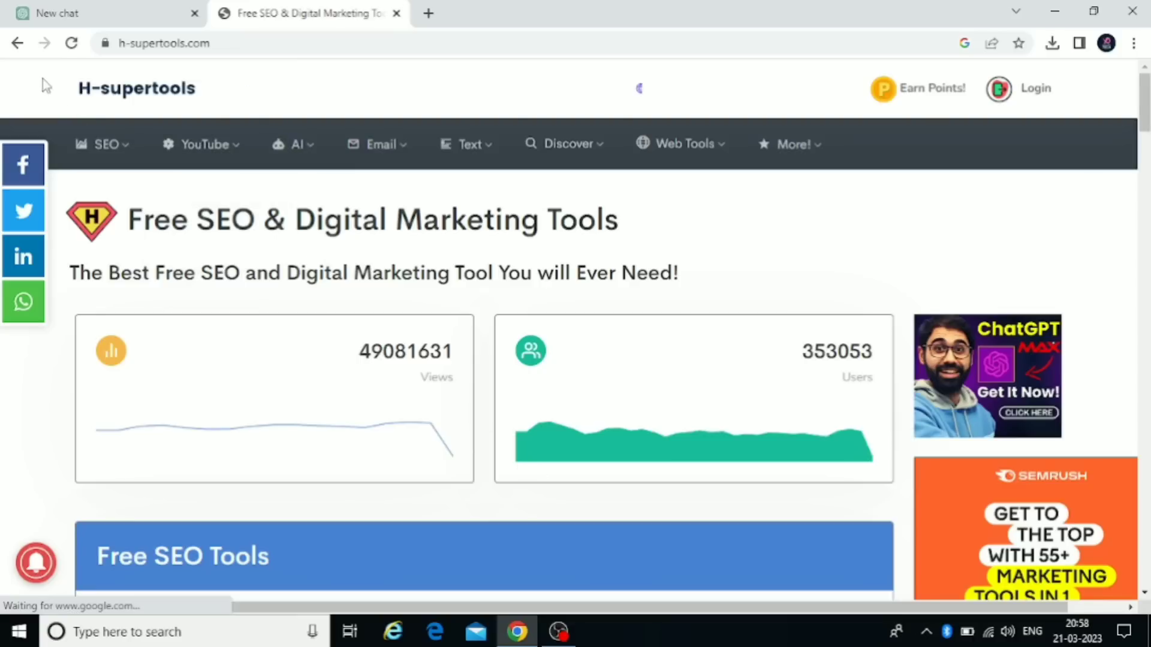
{"action": "mouse_move", "coordinate": [104, 146]}
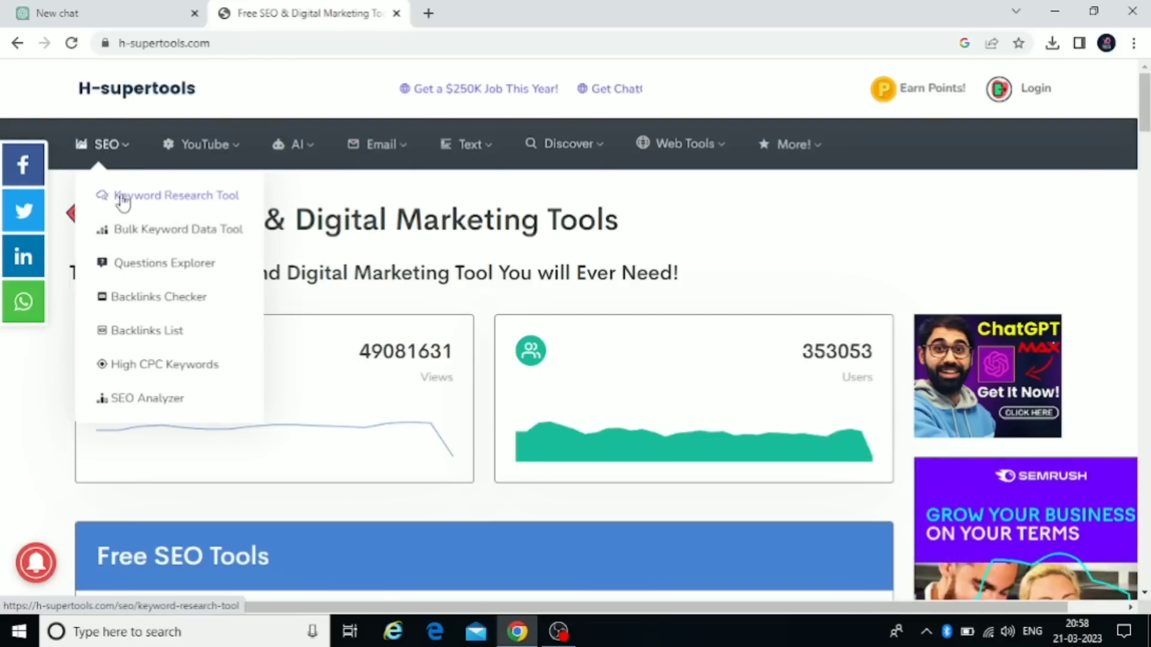
{"action": "left_click", "coordinate": [121, 198]}
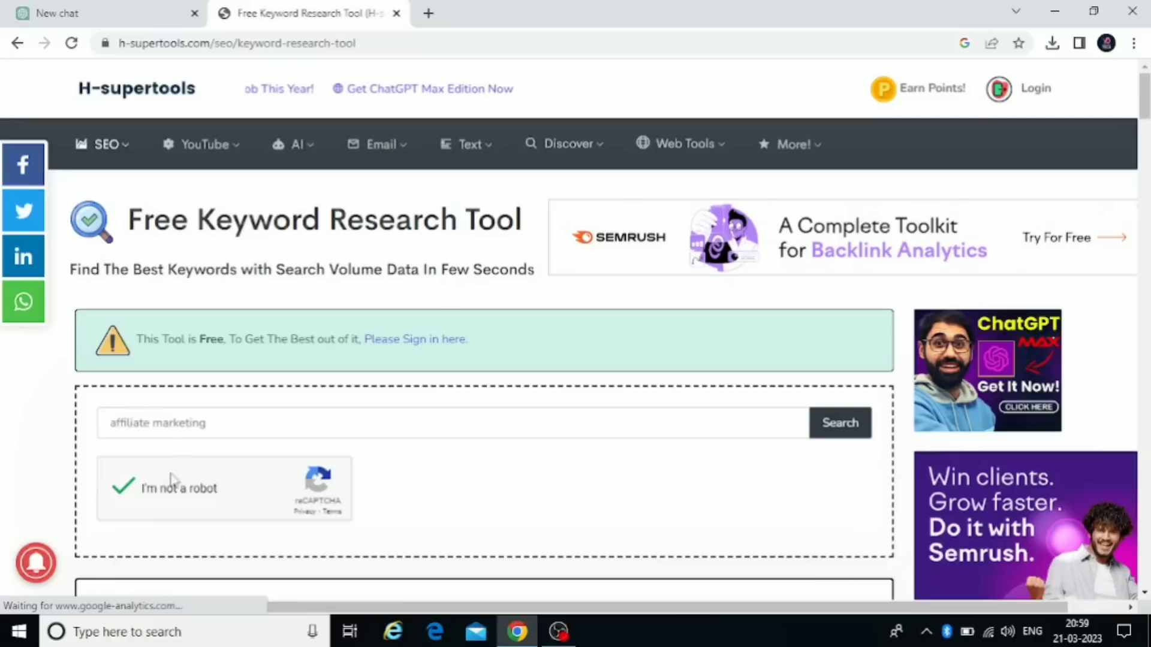
{"action": "left_click", "coordinate": [846, 436]}
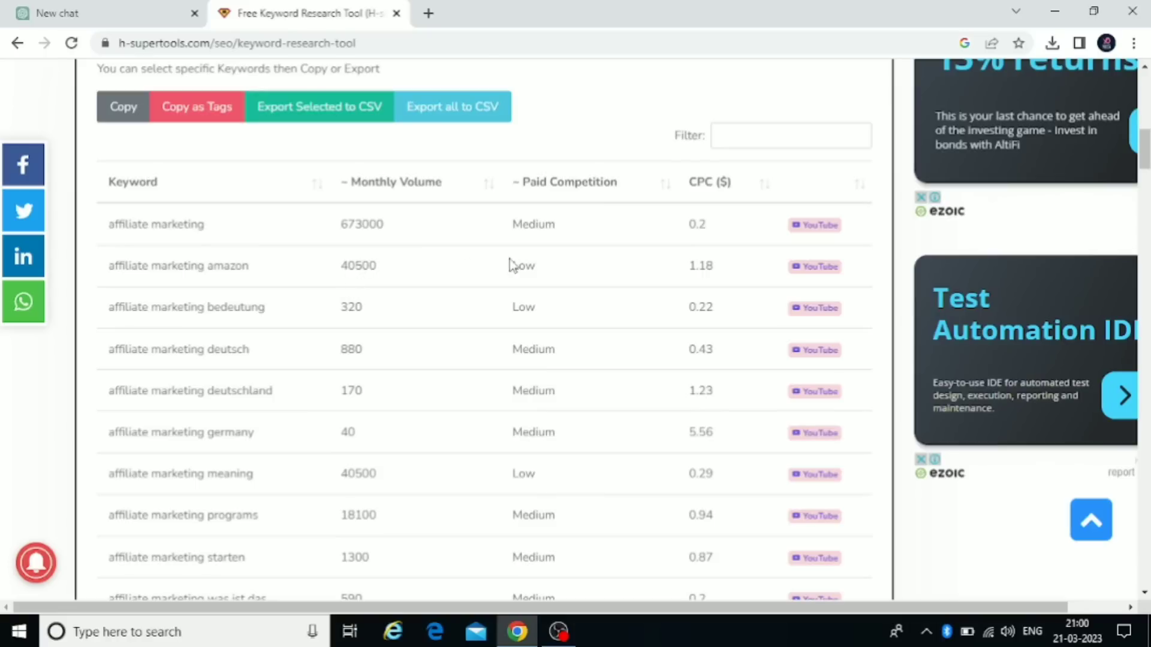
Copy the keyword "affiliate marketing amazon" from the results and ask ChatGPT for a list of blog topics related to it
{"action": "left_click_drag", "start_coordinate": [250, 267], "coordinate": [131, 269]}
{"action": "right_click", "coordinate": [136, 271]}
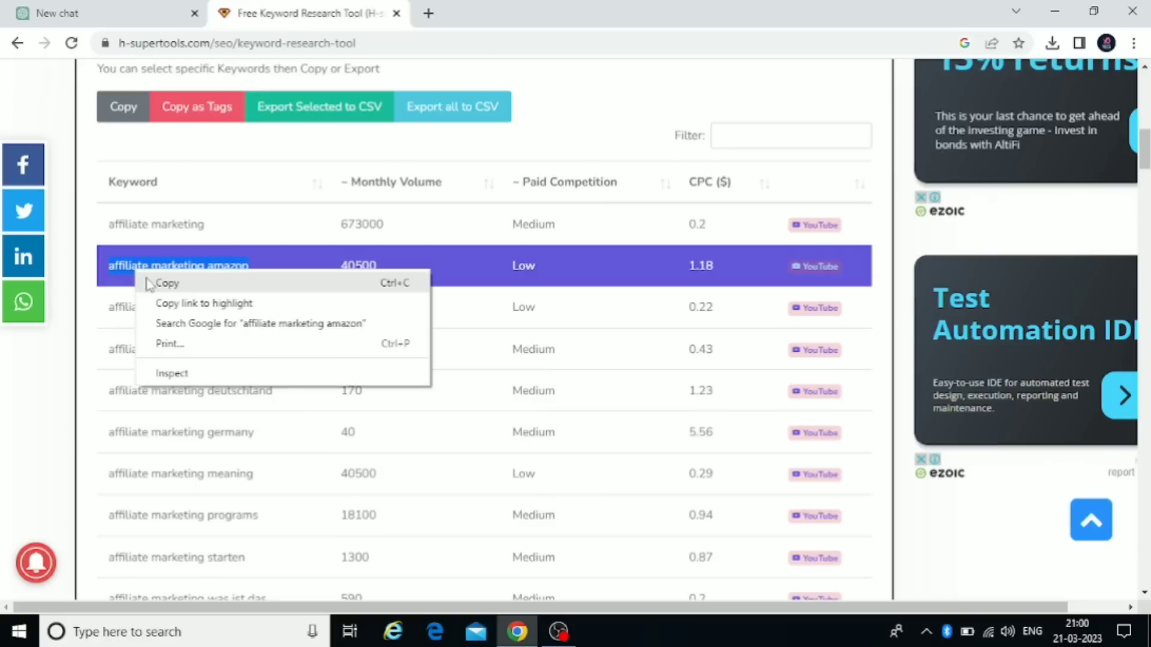
{"action": "left_click", "coordinate": [177, 291]}
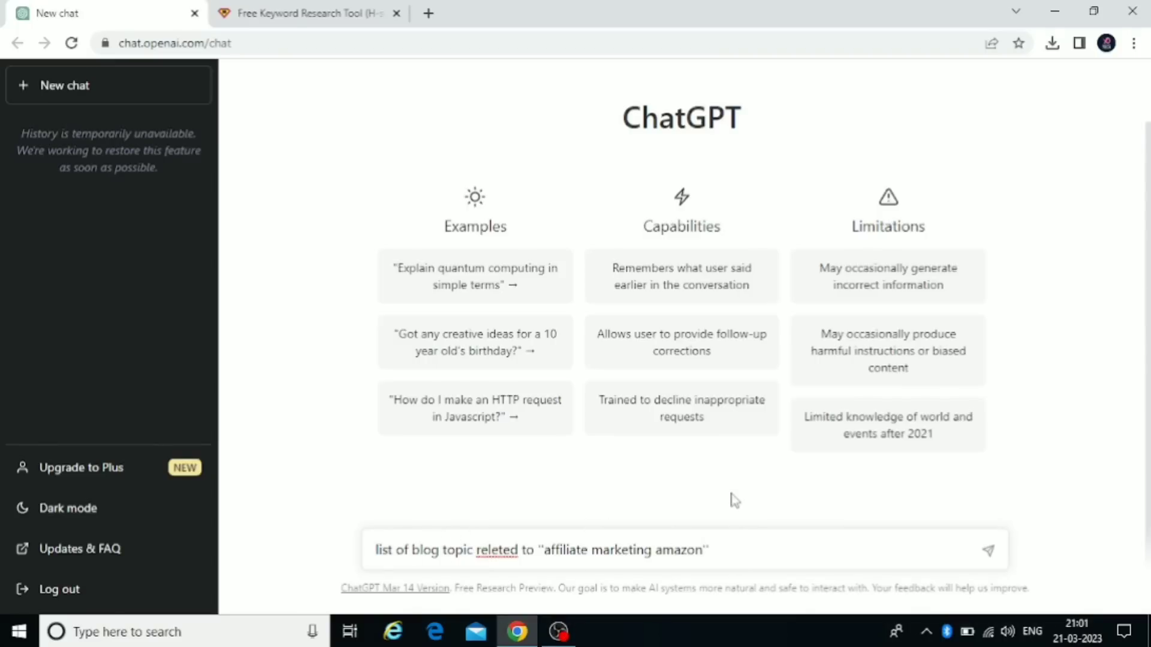
{"action": "left_click", "coordinate": [989, 552]}
{"action": "left_click", "coordinate": [989, 551]}
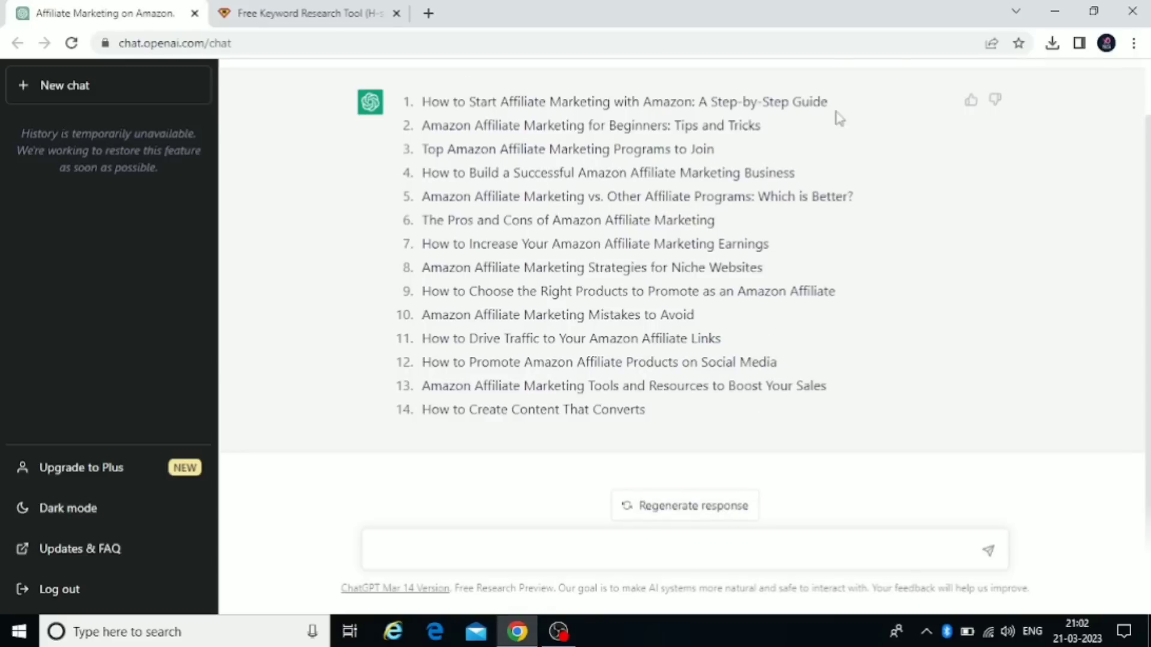
Copy the first suggested blog title, "How to Start Affiliate Marketing with Amazon: A Step-by-Step Guide"
{"action": "left_click_drag", "start_coordinate": [828, 100], "coordinate": [413, 117]}
{"action": "left_click", "coordinate": [561, 164]}
{"action": "left_click_drag", "start_coordinate": [829, 102], "coordinate": [401, 113]}
{"action": "right_click", "coordinate": [471, 106]}
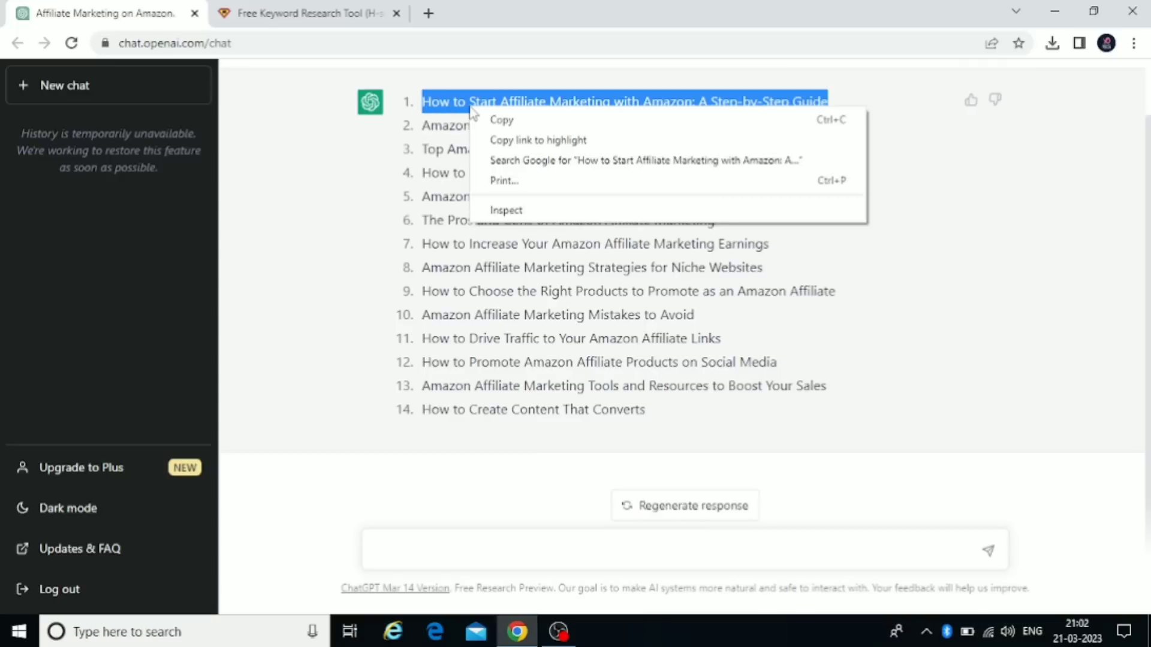
{"action": "left_click", "coordinate": [488, 118]}
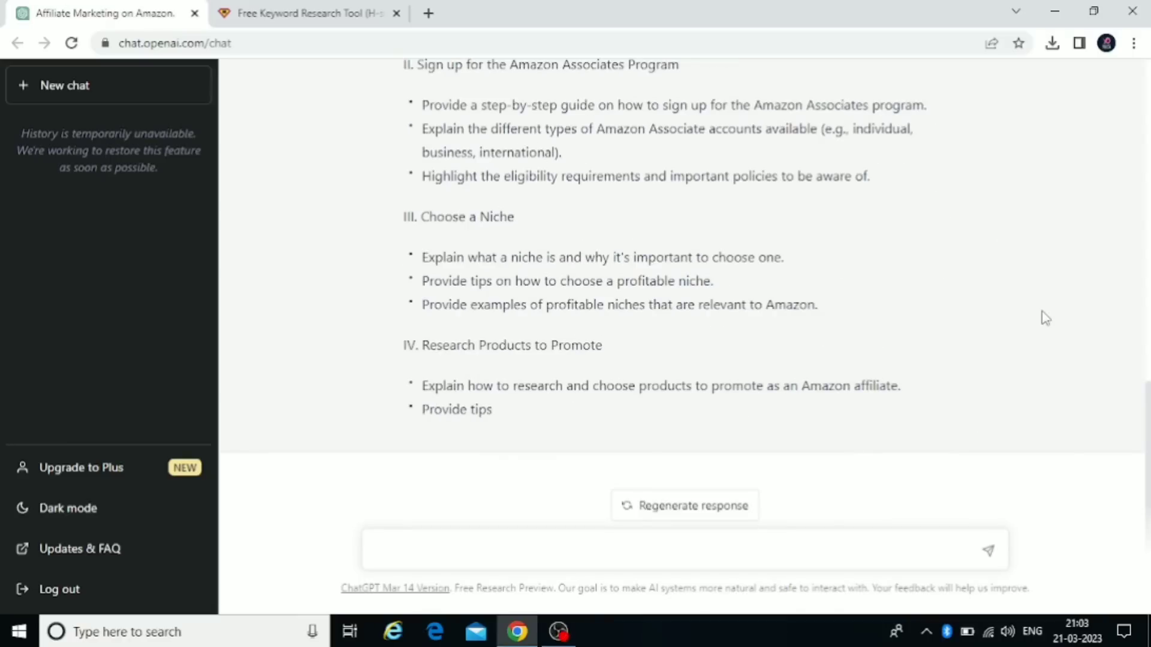
Copy the generated Introduction section from ChatGPT and paste it into the blank Word document with merged formatting
{"action": "scroll", "coordinate": [640, 253], "scroll_direction": "up", "scroll_amount": 3}
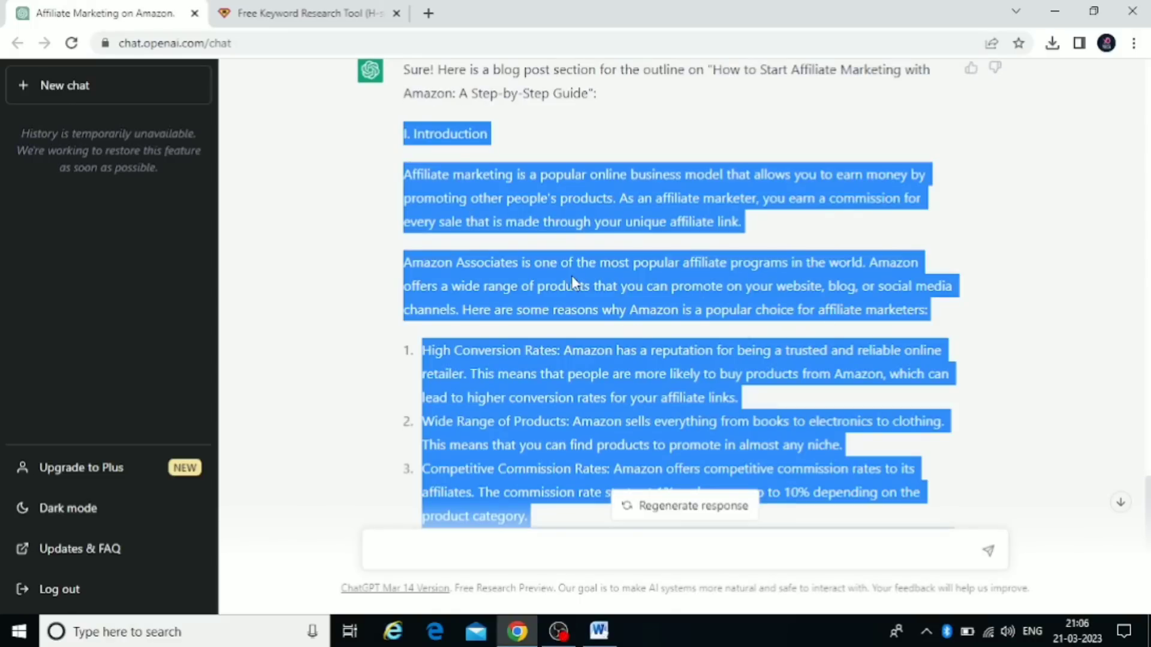
{"action": "right_click", "coordinate": [572, 282]}
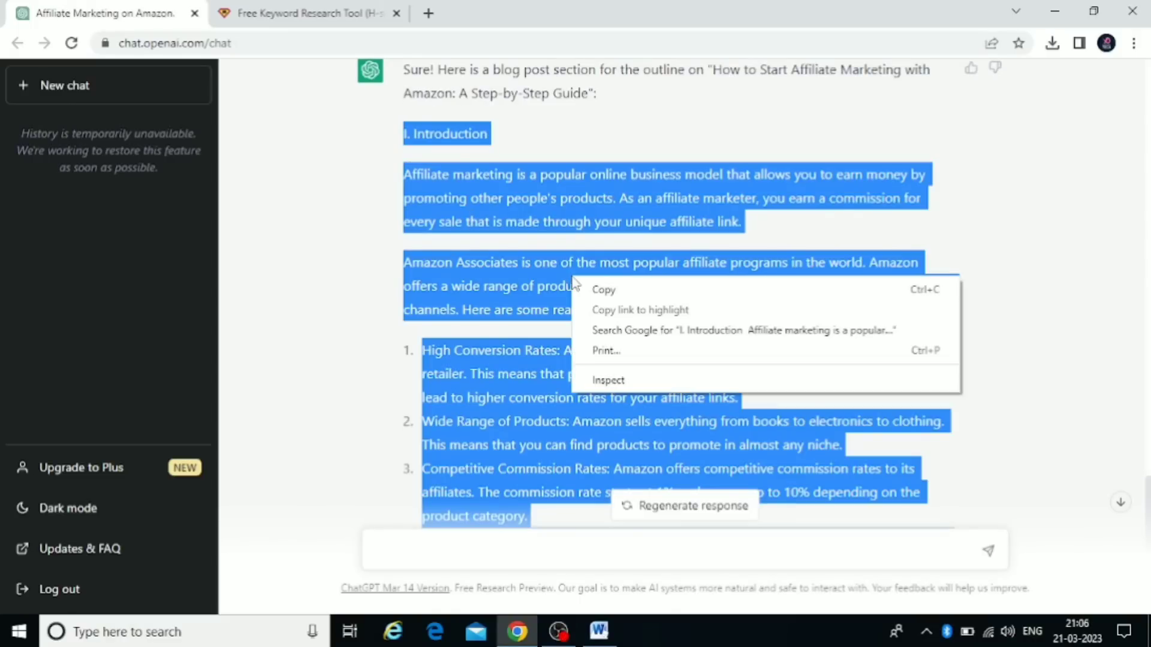
{"action": "left_click", "coordinate": [595, 290]}
{"action": "left_click", "coordinate": [600, 632]}
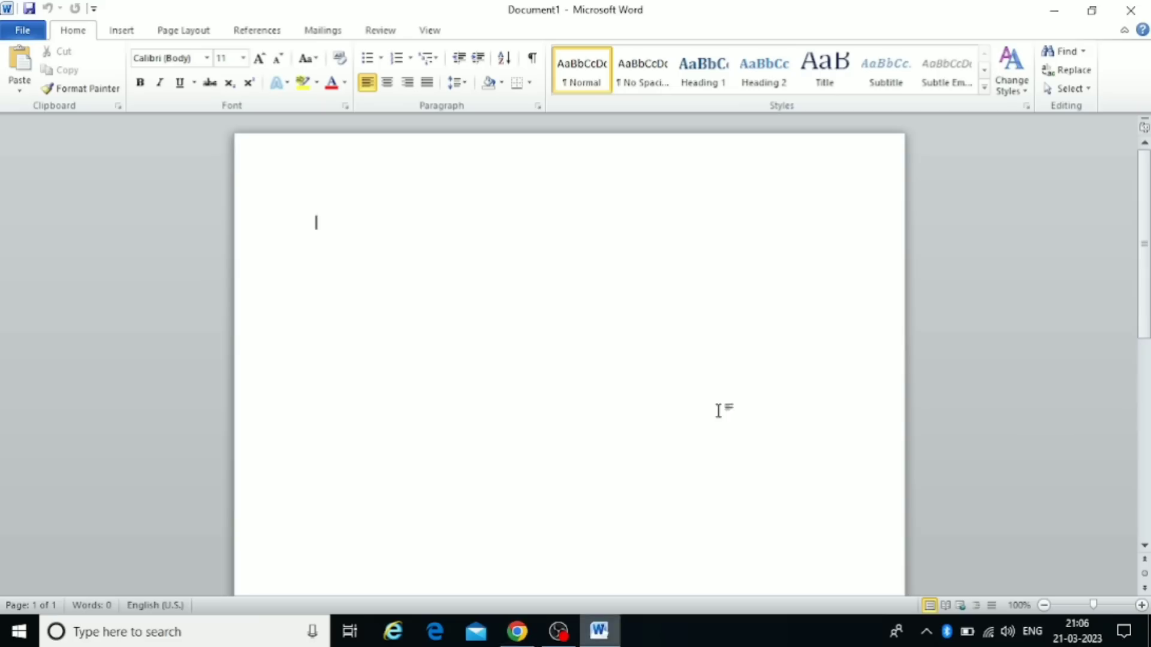
{"action": "key", "text": "alt+Tab"}
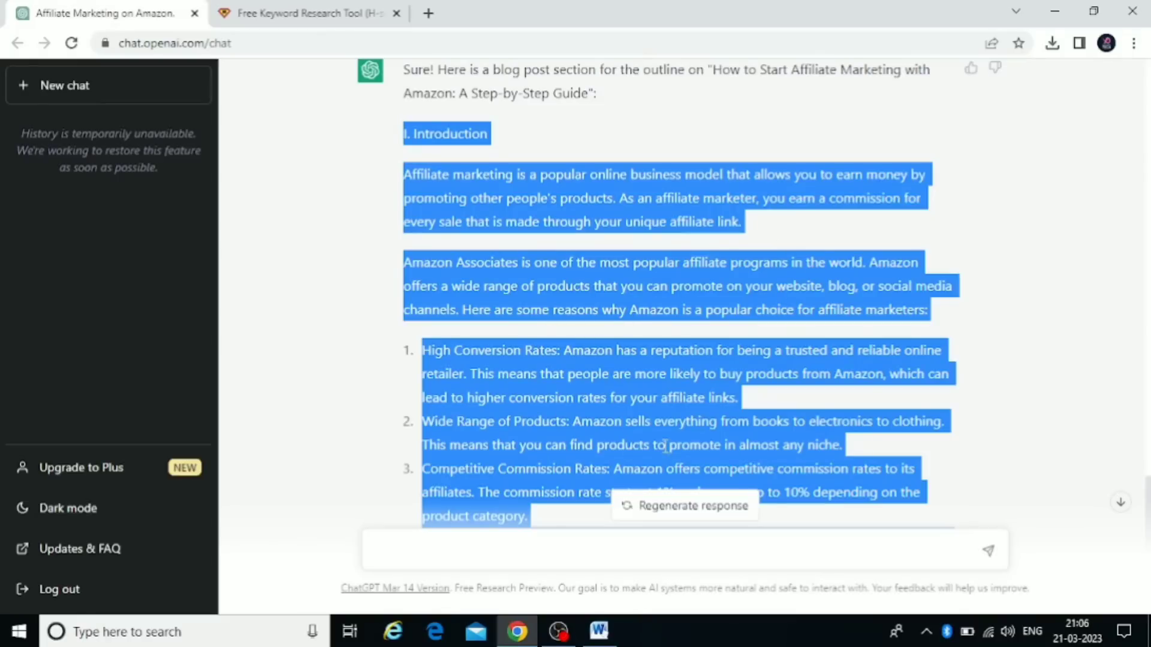
{"action": "right_click", "coordinate": [679, 303]}
{"action": "left_click", "coordinate": [694, 311]}
{"action": "left_click", "coordinate": [600, 632]}
{"action": "right_click", "coordinate": [520, 245]}
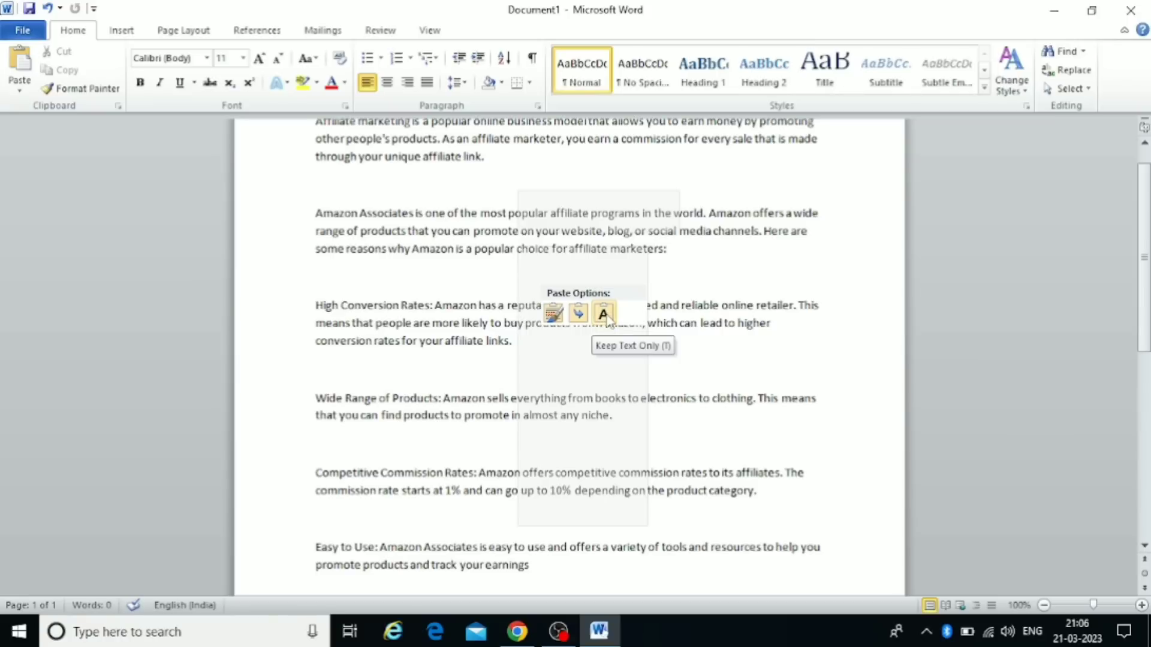
{"action": "left_click", "coordinate": [579, 314]}
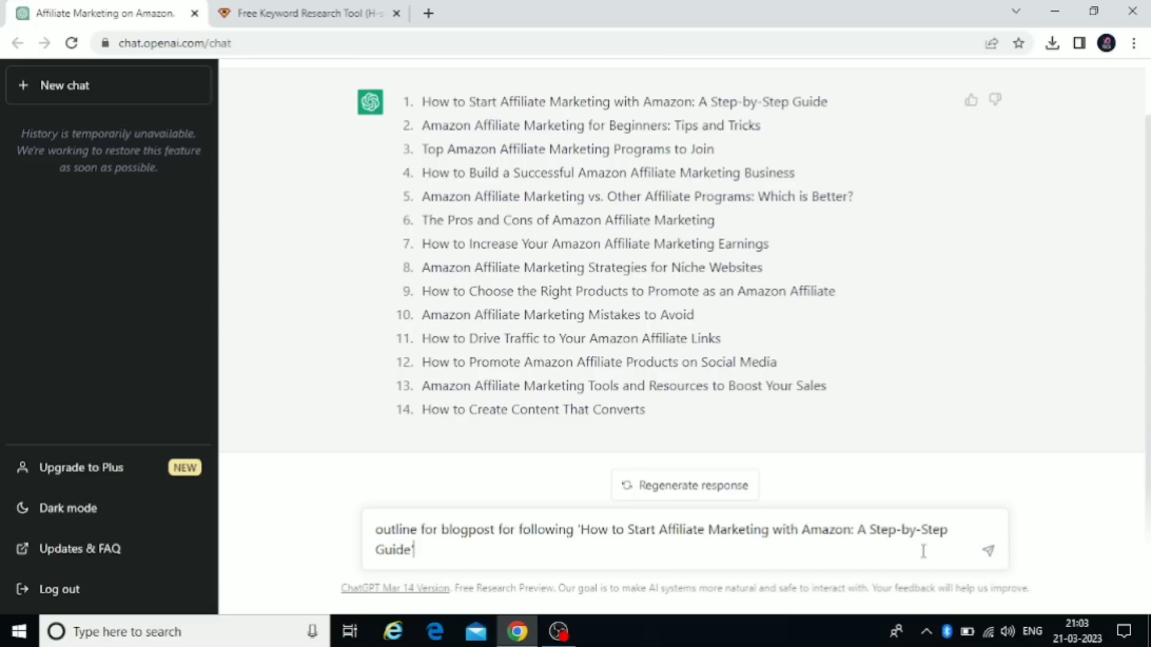
Ask ChatGPT for a blog post outline for "How to Start Affiliate Marketing with Amazon: A Step-by-Step Guide"
{"action": "key", "text": "Return"}
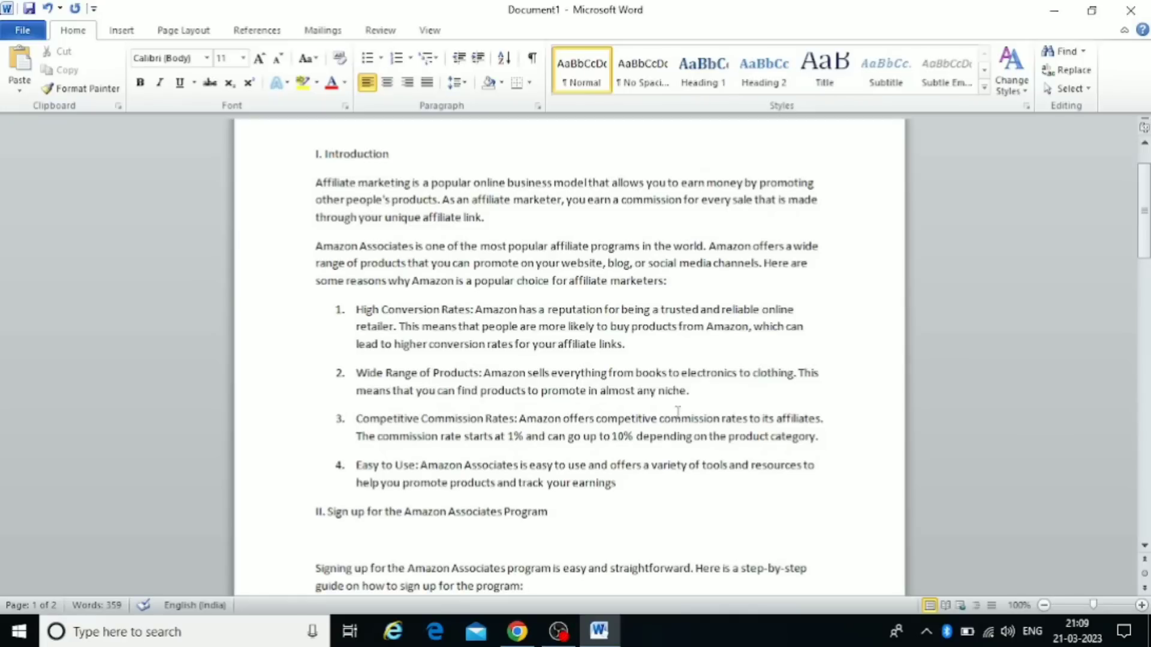
{"action": "right_click", "coordinate": [561, 340]}
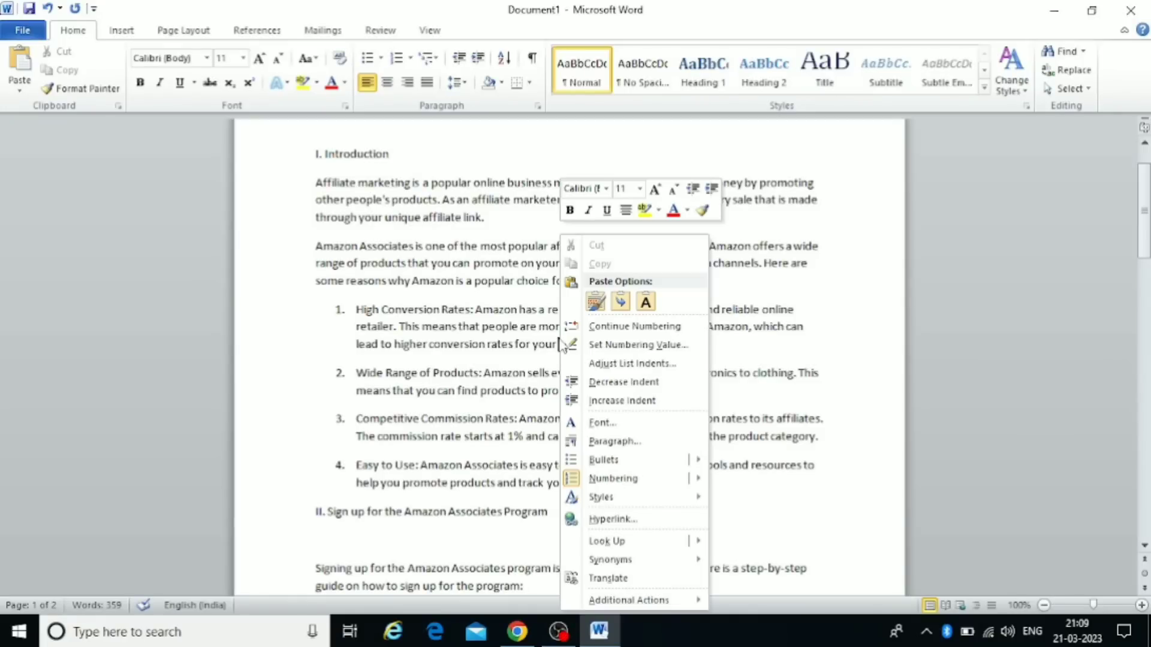
{"action": "left_click", "coordinate": [929, 407]}
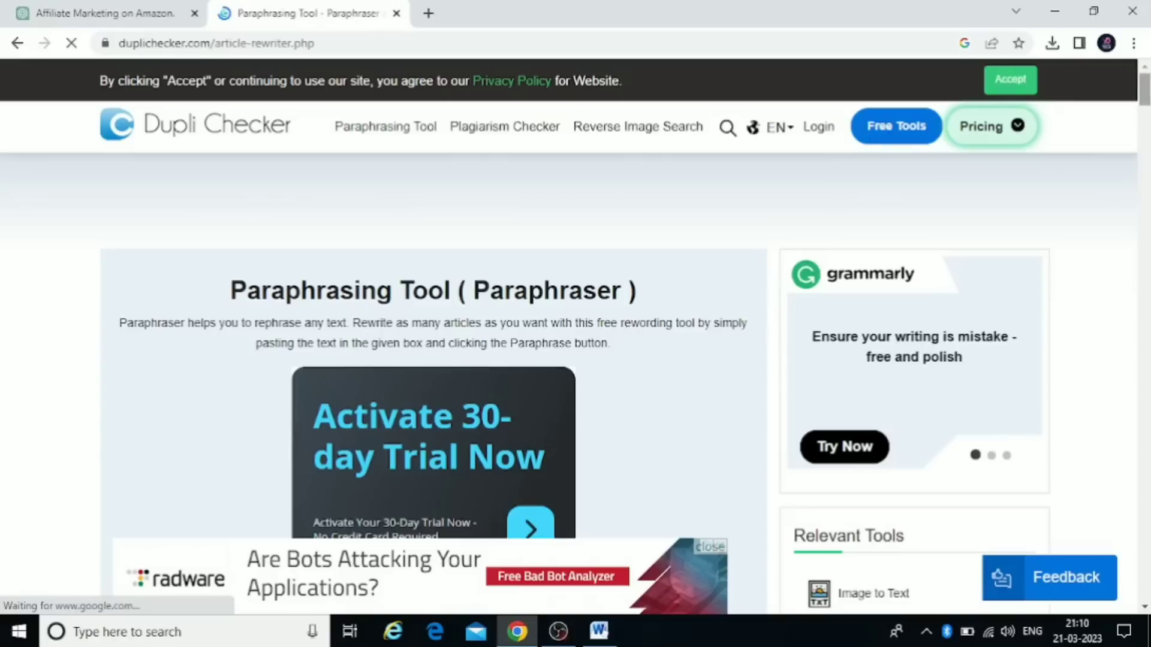
Paste the article into Dupli Checker's Paraphrasing Tool and complete the robot check to rewrite it with Smart Spin
{"action": "scroll", "coordinate": [575, 336], "scroll_direction": "down", "scroll_amount": 4}
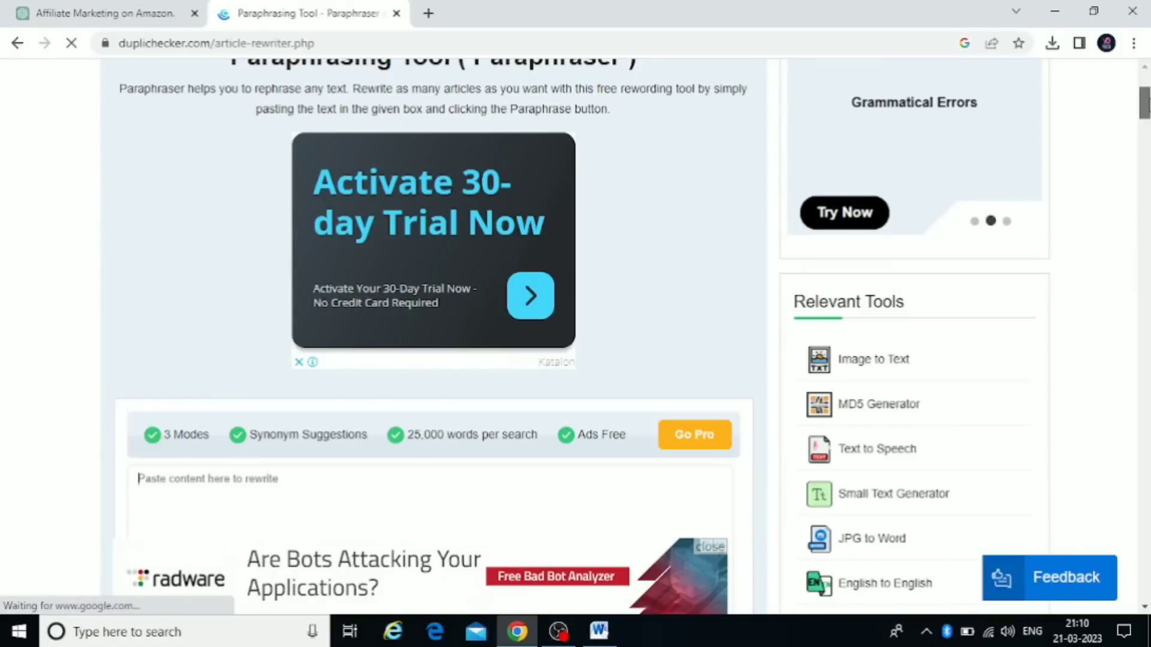
{"action": "scroll", "coordinate": [464, 100], "scroll_direction": "down", "scroll_amount": 7}
{"action": "right_click", "coordinate": [463, 100]}
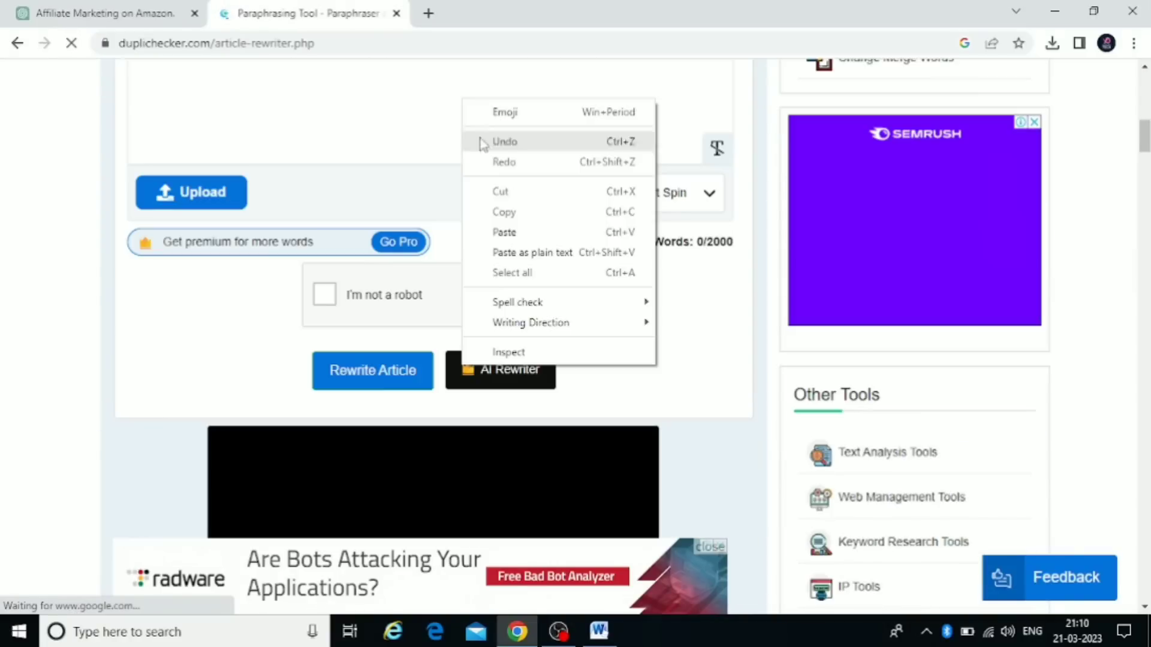
{"action": "left_click", "coordinate": [504, 232]}
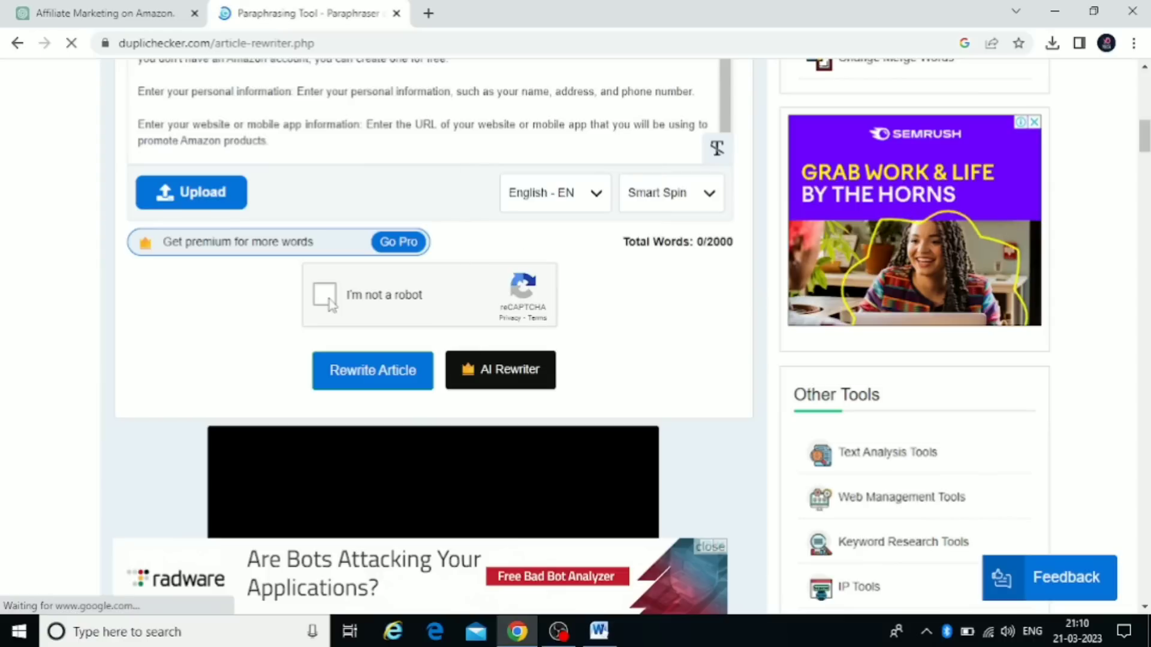
{"action": "left_click", "coordinate": [331, 306]}
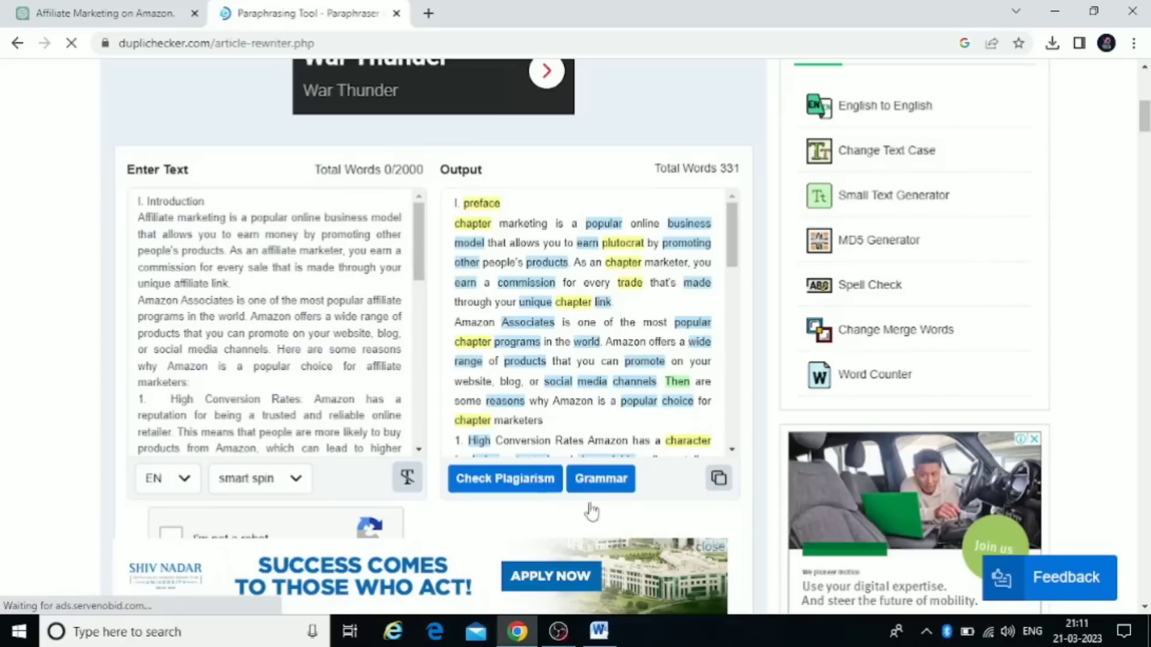
Copy the paraphrased output and replace the selected article text in the Word document with it, keeping text only
{"action": "left_click", "coordinate": [719, 482]}
{"action": "key", "text": "Return"}
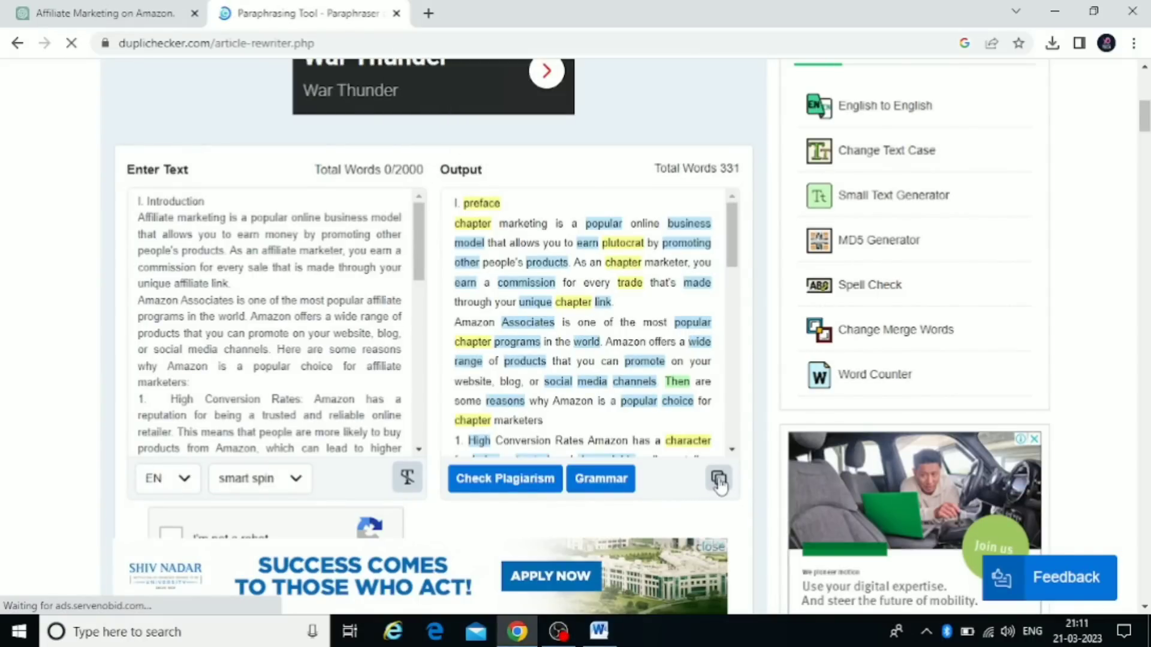
{"action": "left_click", "coordinate": [600, 631]}
{"action": "right_click", "coordinate": [545, 292]}
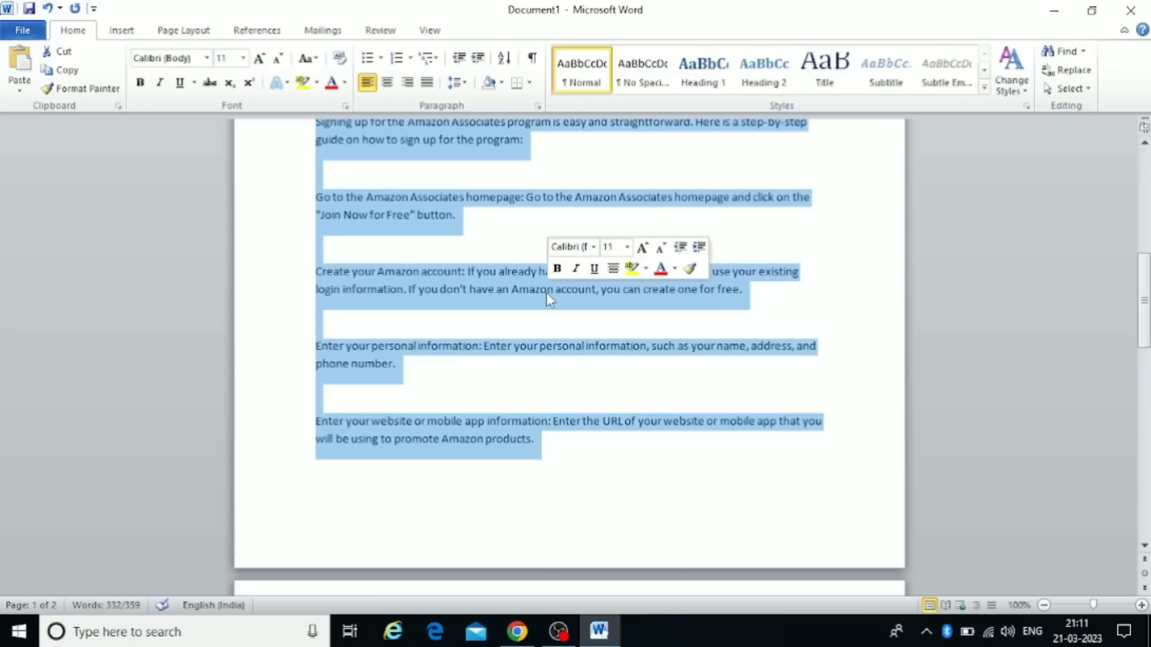
{"action": "left_click", "coordinate": [582, 360]}
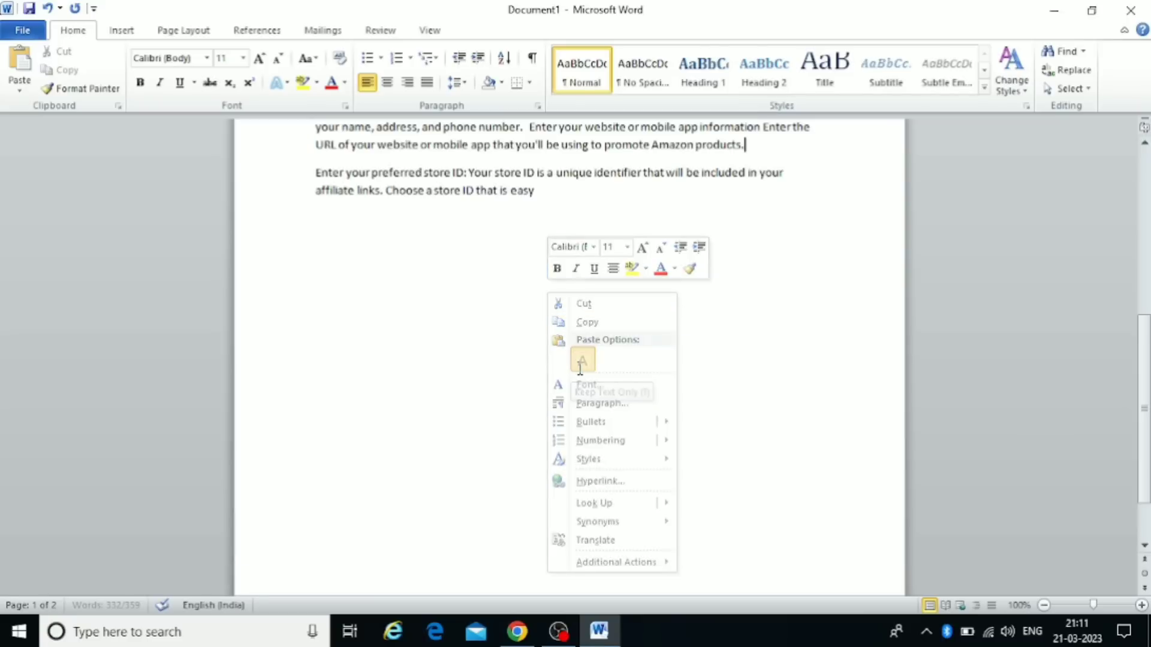
{"action": "scroll", "coordinate": [535, 361], "scroll_direction": "up", "scroll_amount": 4}
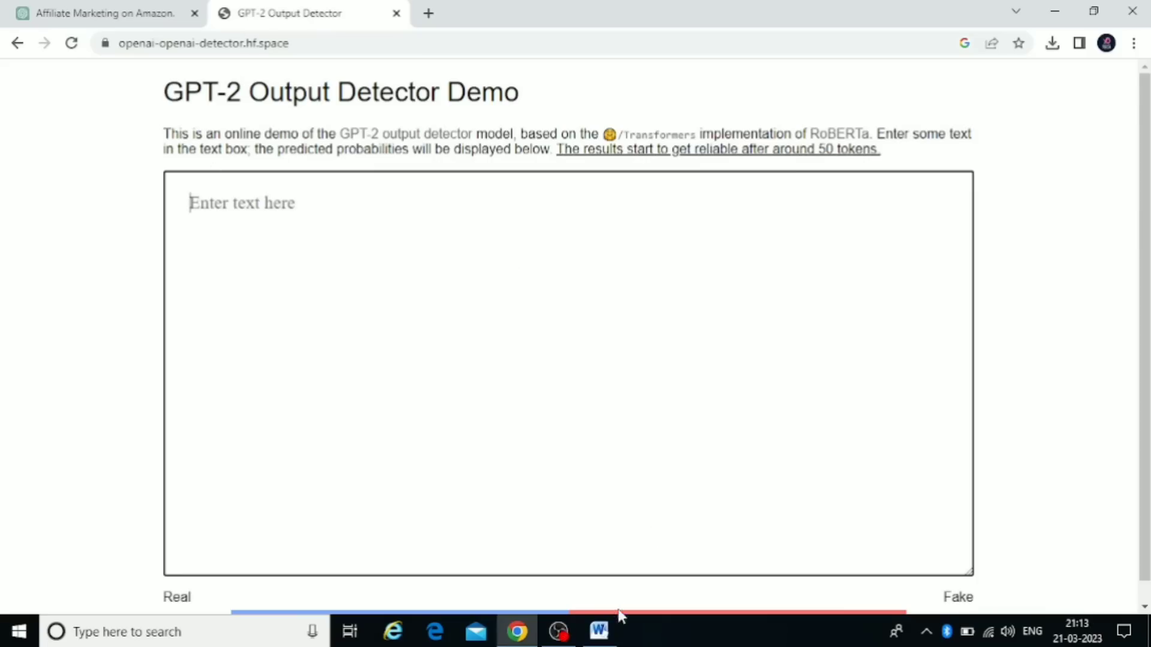
Copy the rewritten introduction, through the Easy to Use point, from Word and paste it into the GPT-2 Output Detector
{"action": "left_click", "coordinate": [600, 632]}
{"action": "left_click_drag", "start_coordinate": [310, 228], "coordinate": [706, 413]}
{"action": "right_click", "coordinate": [705, 413]}
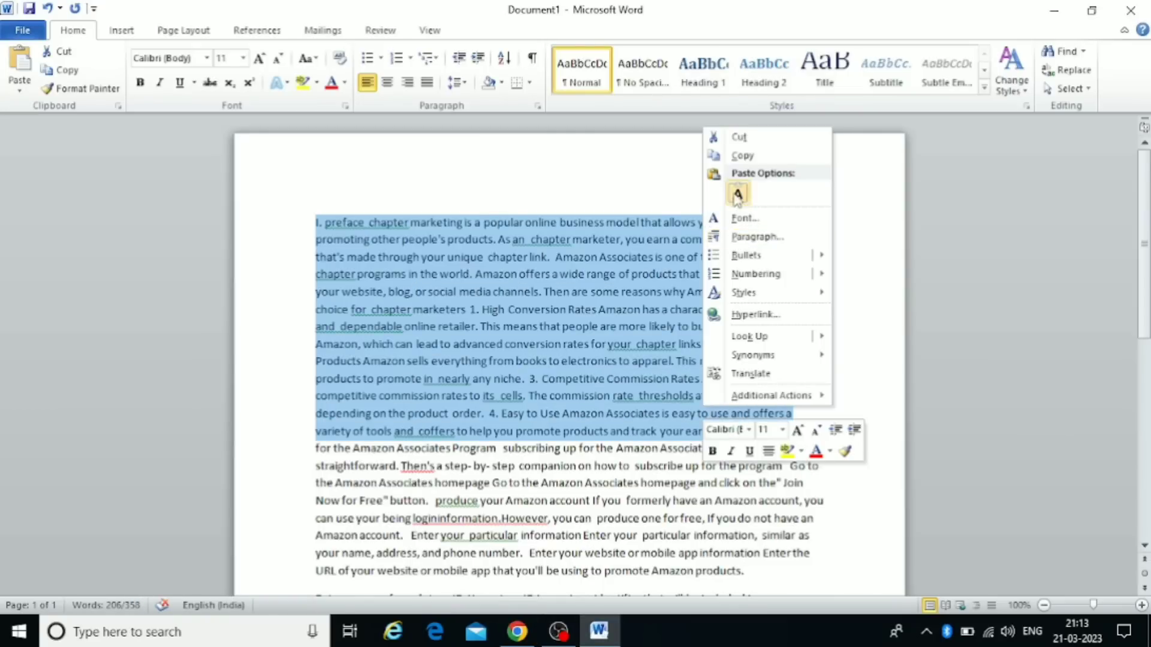
{"action": "left_click", "coordinate": [797, 156]}
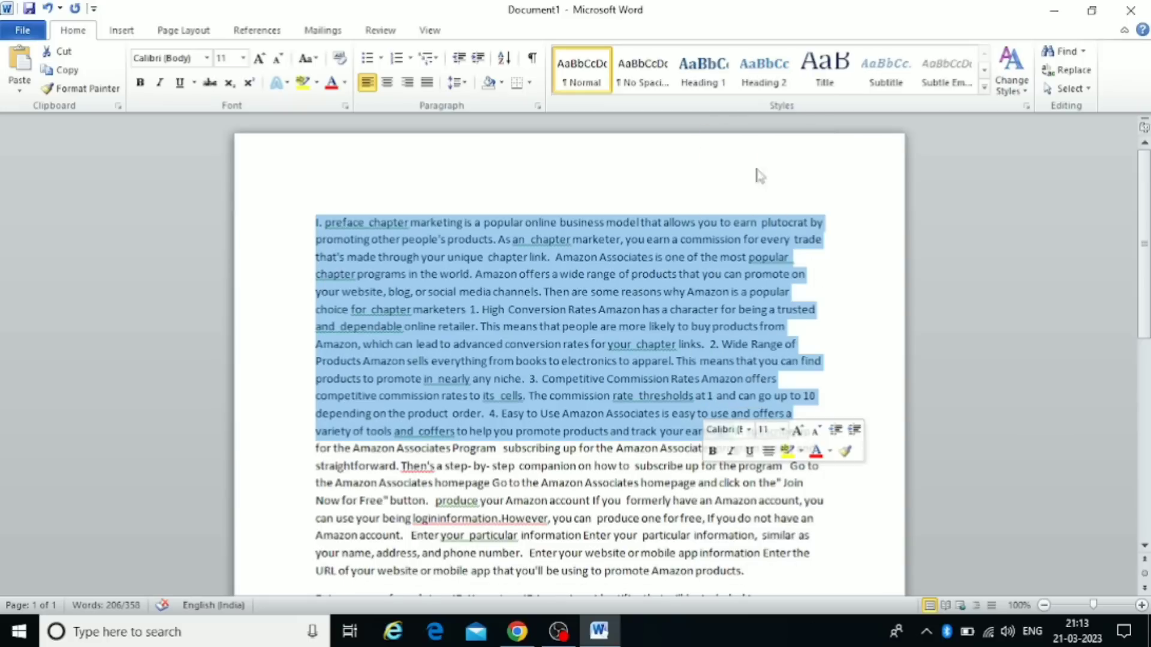
{"action": "left_click", "coordinate": [327, 226]}
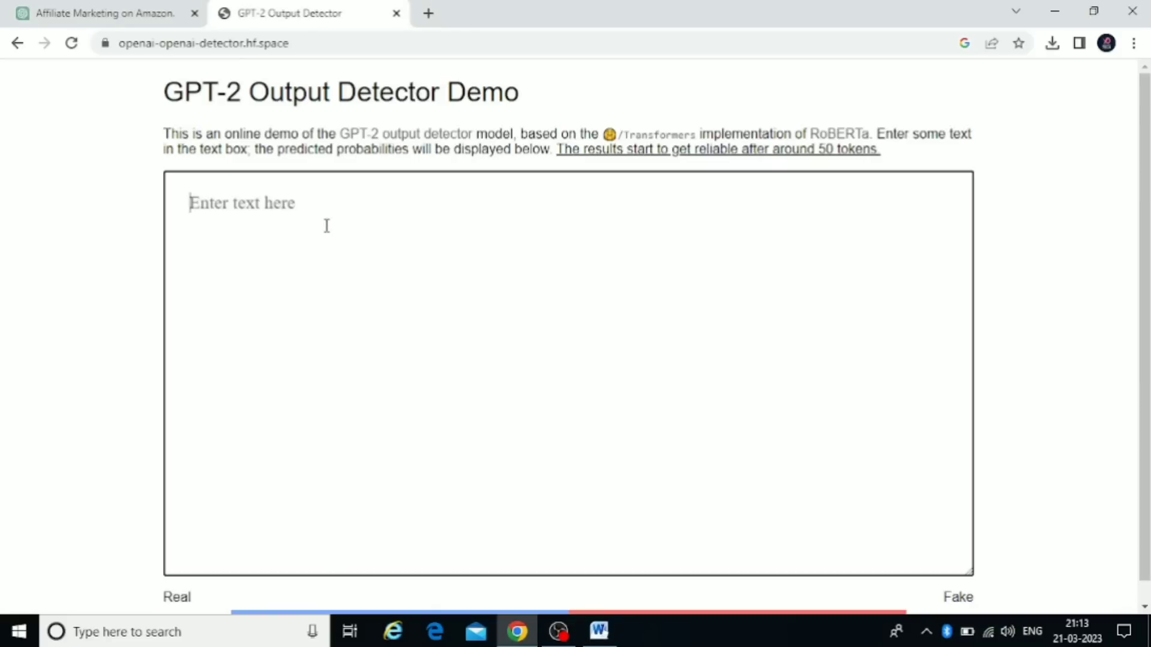
{"action": "key", "text": "ctrl+v"}
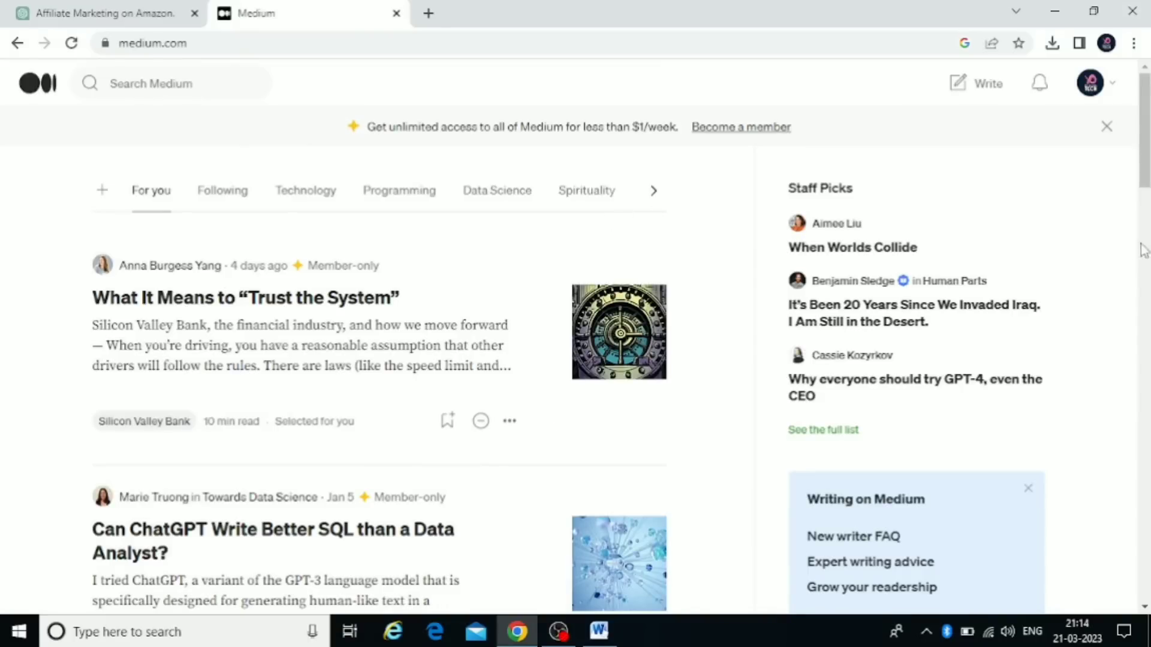
Start a new story on Medium for the rewritten article
{"action": "left_click_drag", "start_coordinate": [1145, 150], "coordinate": [1115, 142]}
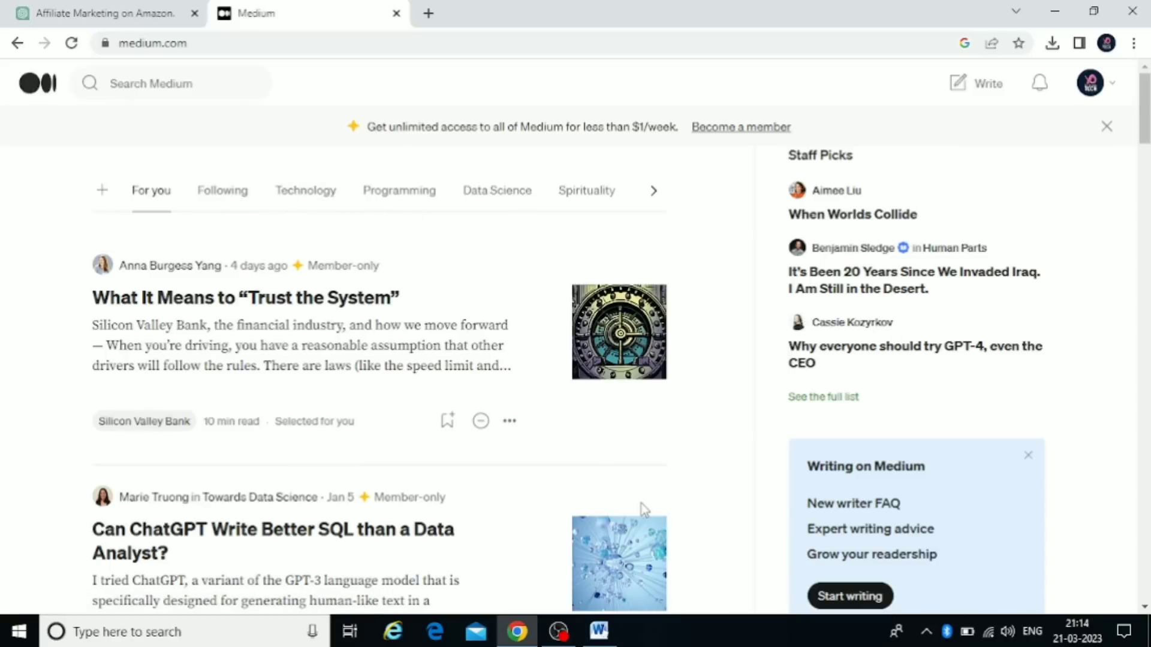
{"action": "scroll", "coordinate": [642, 509], "scroll_direction": "down", "scroll_amount": 1}
{"action": "scroll", "coordinate": [641, 509], "scroll_direction": "up", "scroll_amount": 1}
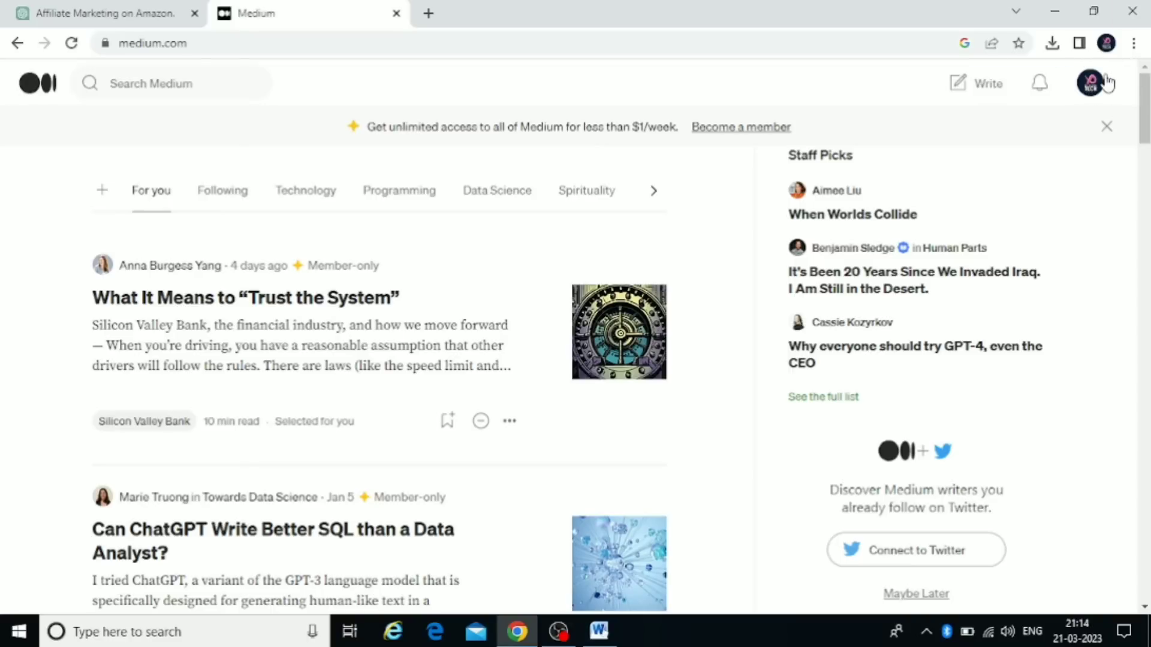
{"action": "left_click", "coordinate": [974, 92]}
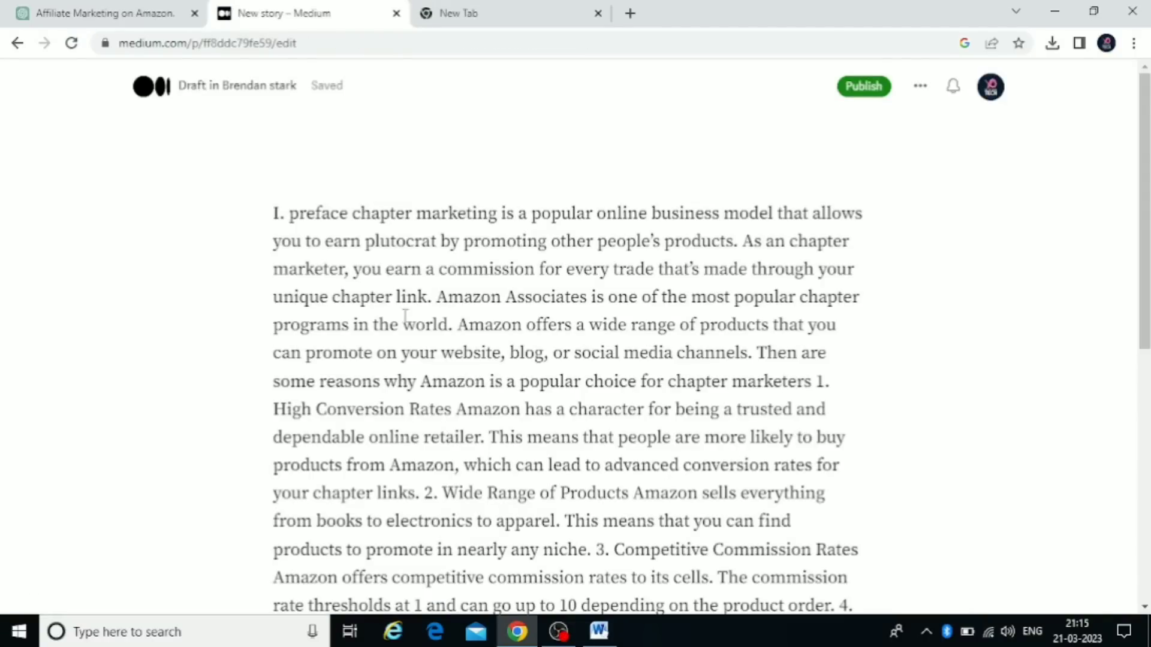
Insert the sunset silhouette picture above the introduction and start adding a link to "Amazon Associates"
{"action": "left_click", "coordinate": [445, 155]}
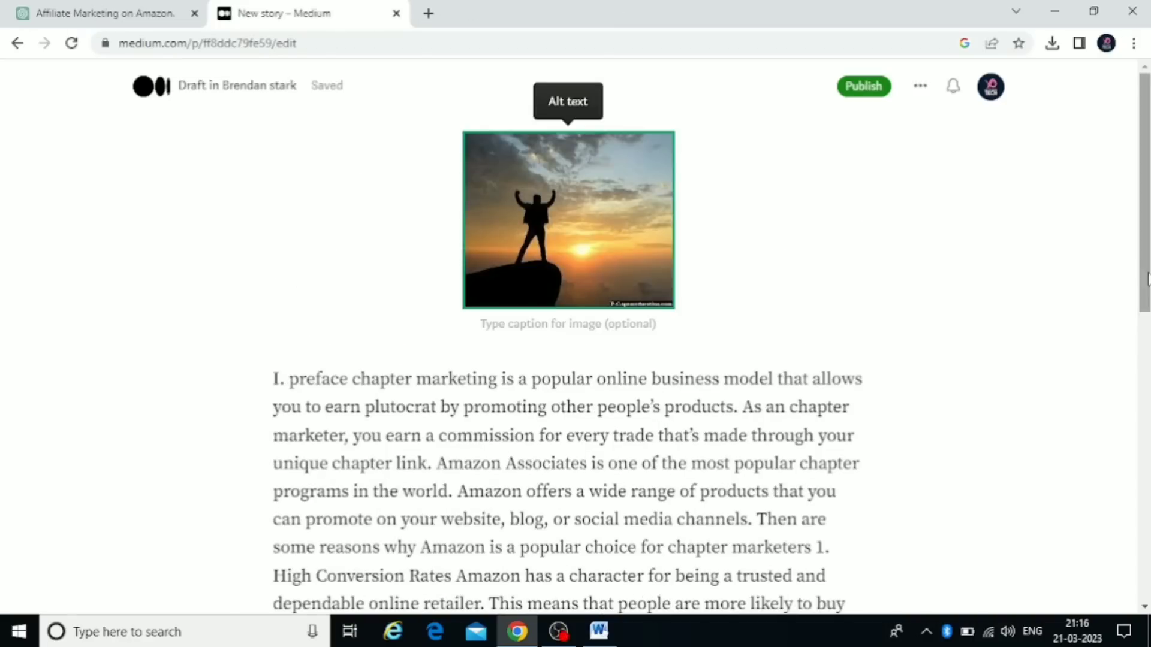
{"action": "left_click_drag", "start_coordinate": [1147, 278], "coordinate": [1147, 299]}
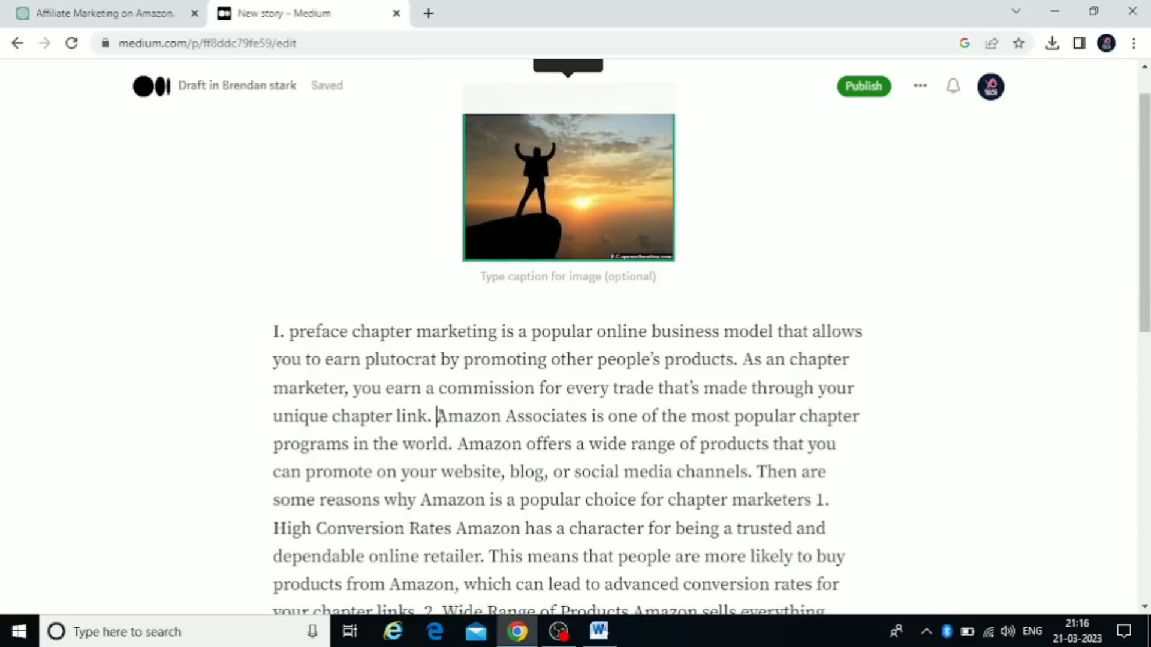
{"action": "left_click_drag", "start_coordinate": [436, 416], "coordinate": [588, 416]}
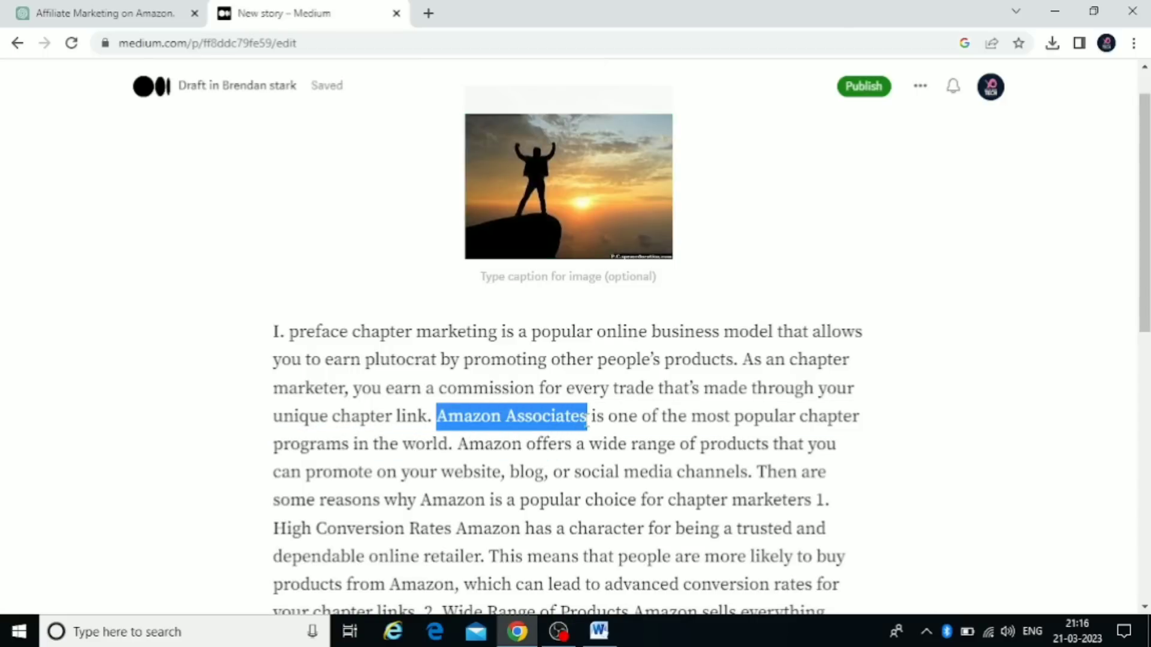
{"action": "left_click", "coordinate": [470, 353]}
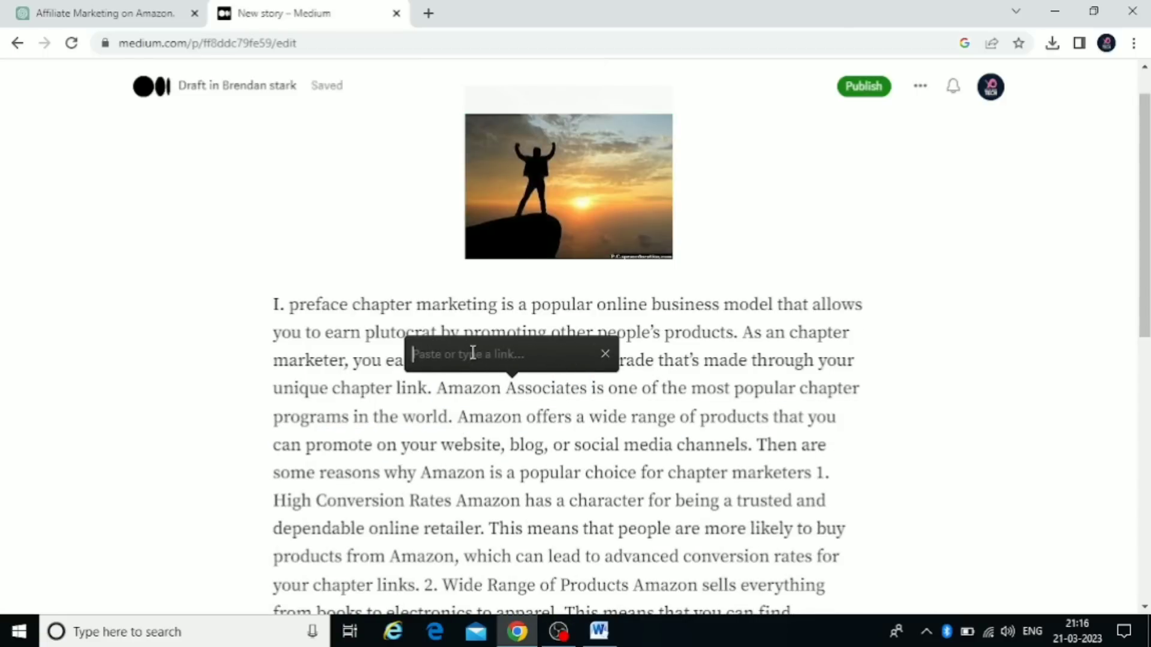
{"action": "left_click", "coordinate": [690, 226]}
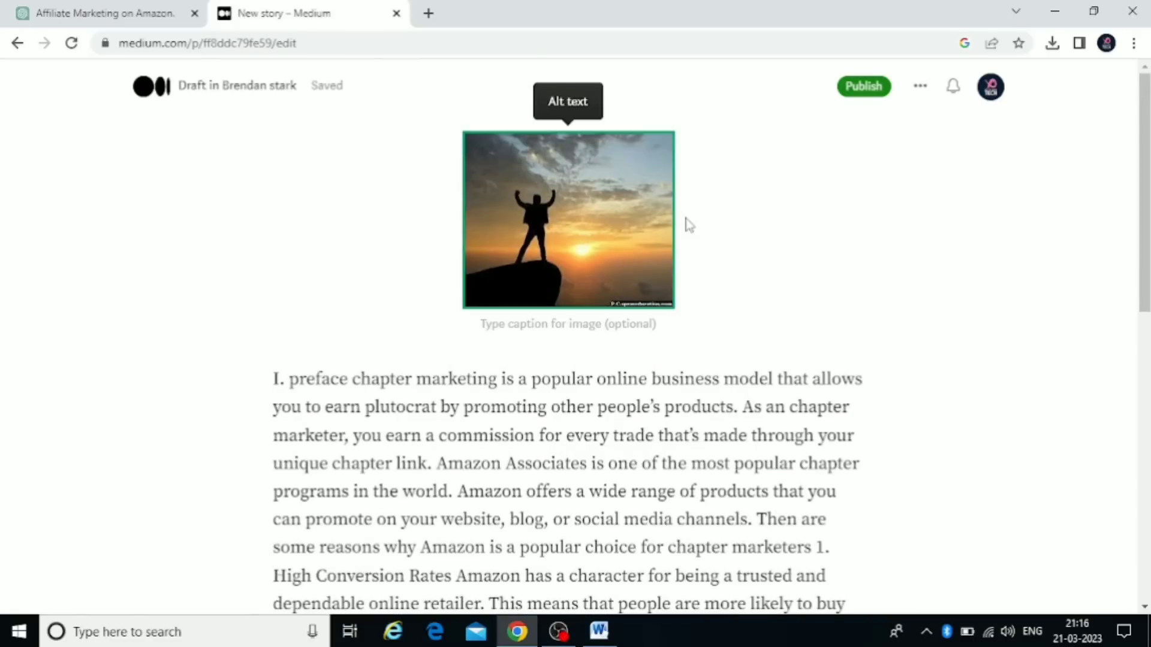
{"action": "scroll", "coordinate": [541, 343], "scroll_direction": "down", "scroll_amount": 1}
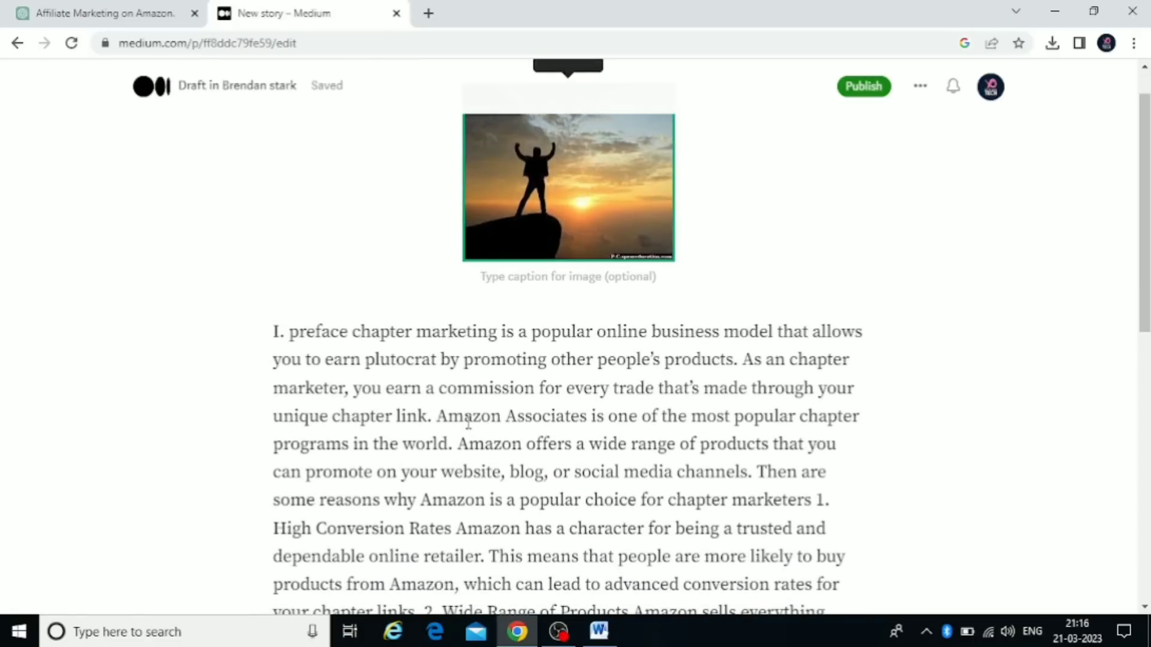
{"action": "left_click_drag", "start_coordinate": [444, 415], "coordinate": [586, 418]}
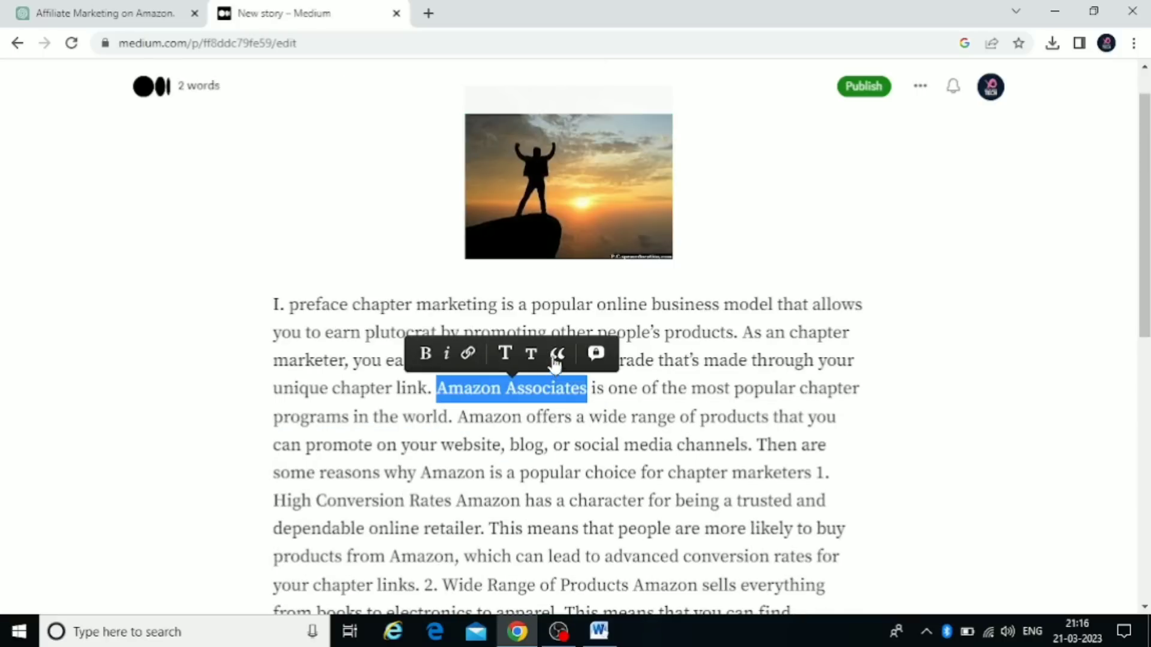
{"action": "left_click", "coordinate": [469, 355]}
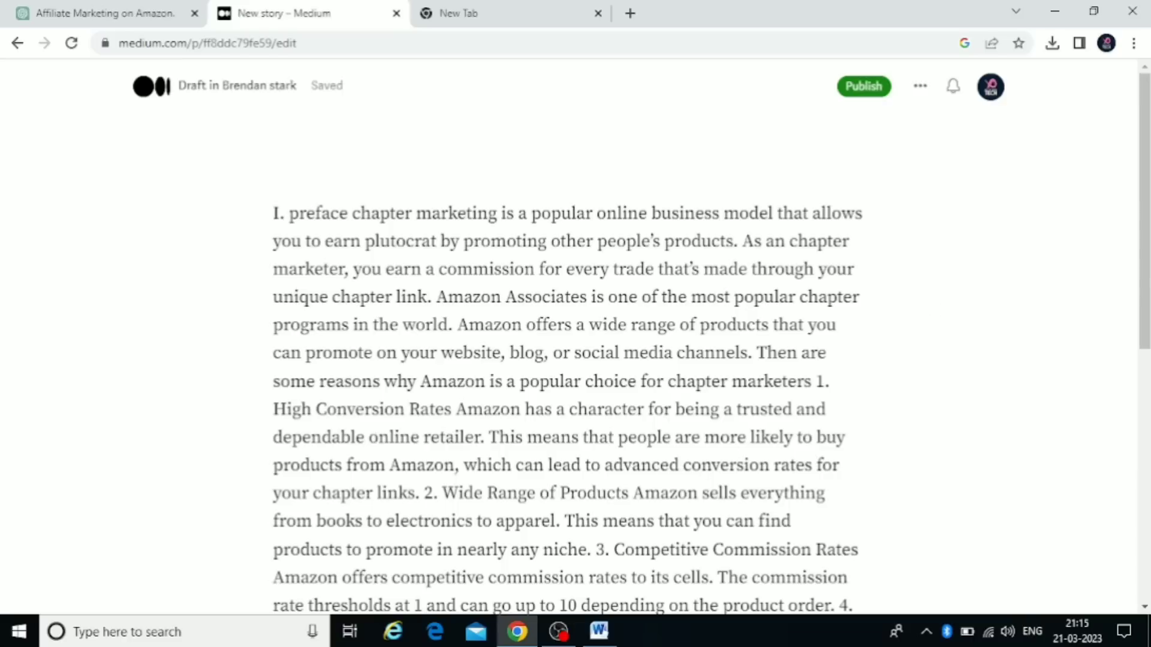
Insert the sunset silhouette picture on the blank line above the article's introduction
{"action": "left_click", "coordinate": [444, 155]}
{"action": "left_click", "coordinate": [238, 161]}
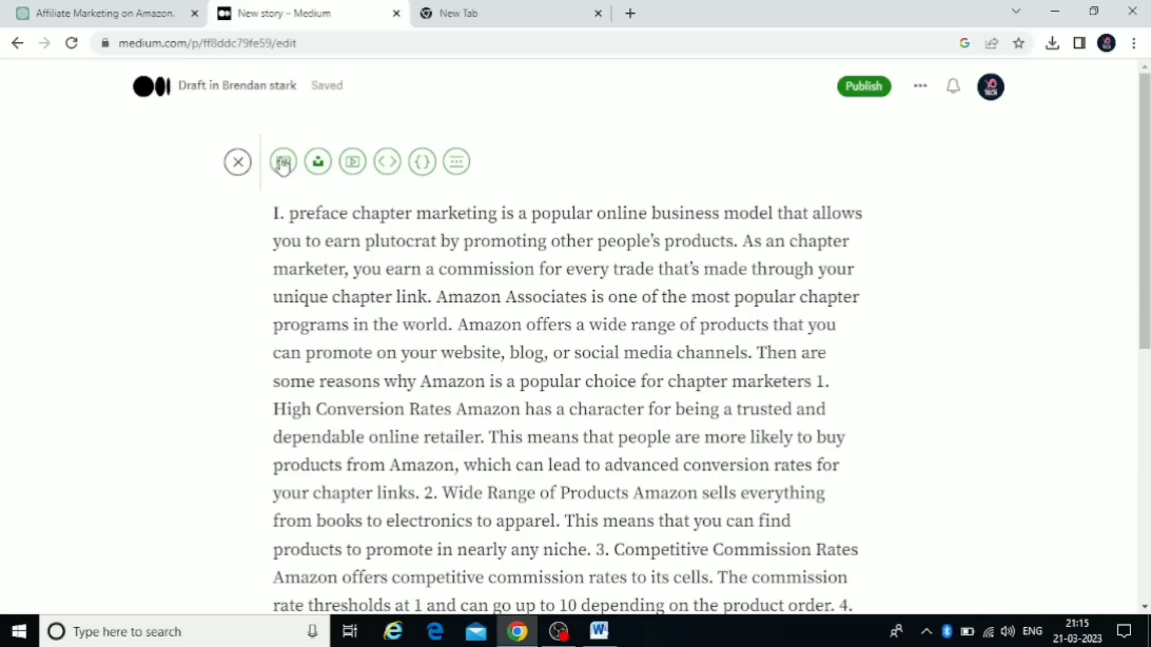
{"action": "left_click", "coordinate": [238, 162]}
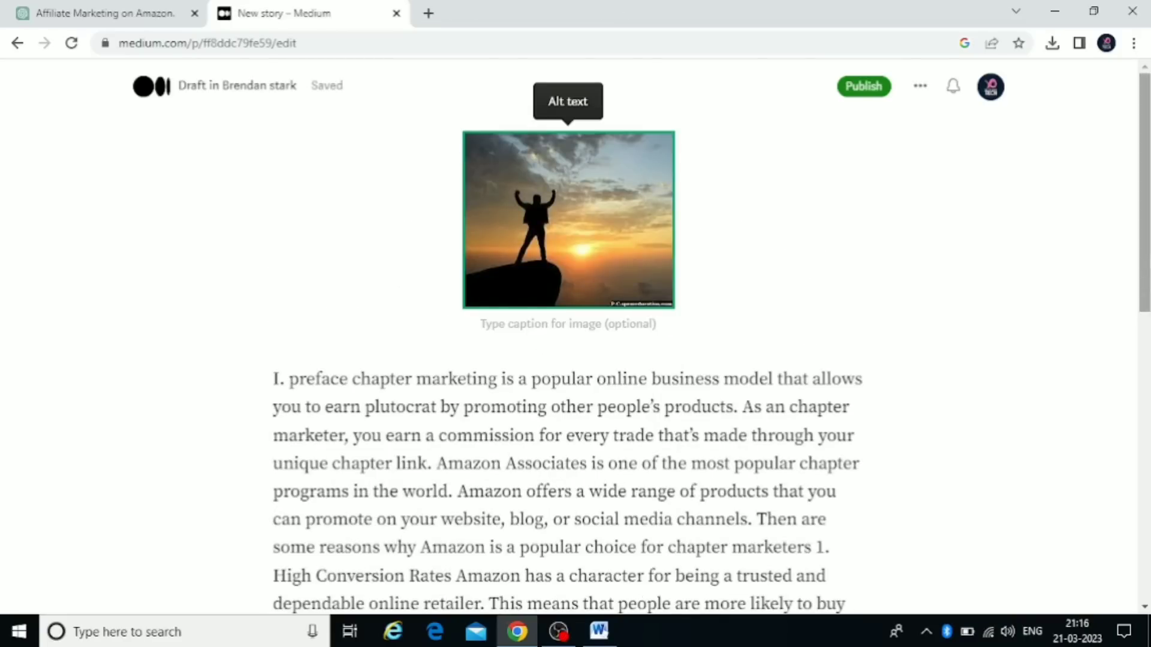
{"action": "scroll", "coordinate": [542, 344], "scroll_direction": "down", "scroll_amount": 1}
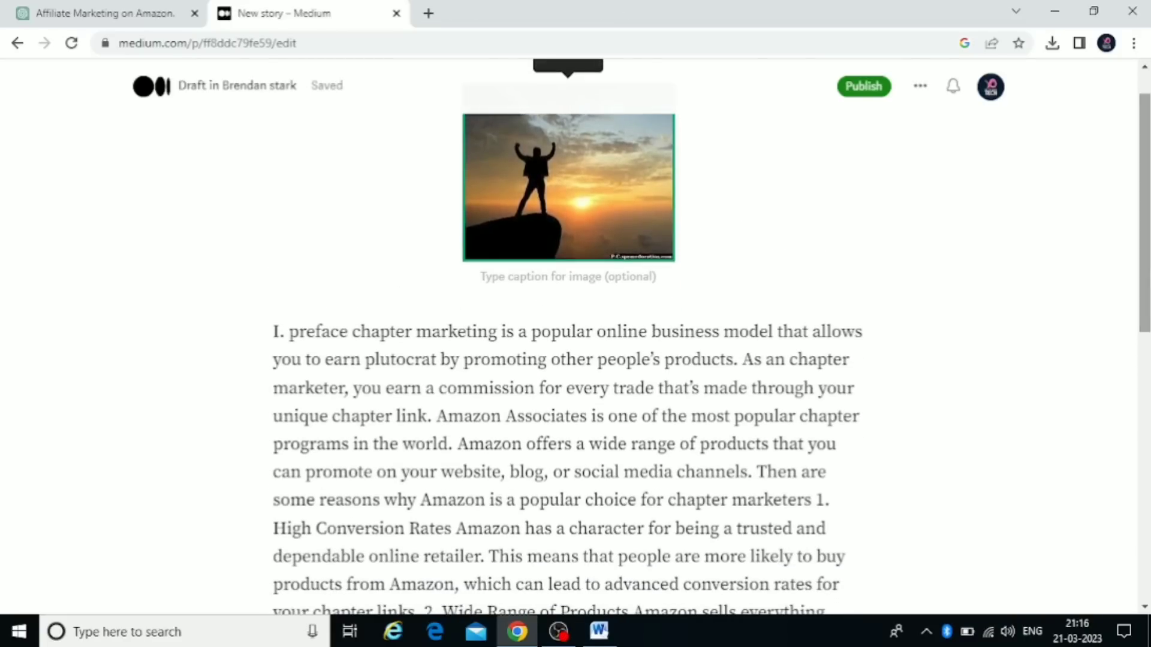
{"action": "left_click_drag", "start_coordinate": [439, 415], "coordinate": [588, 419]}
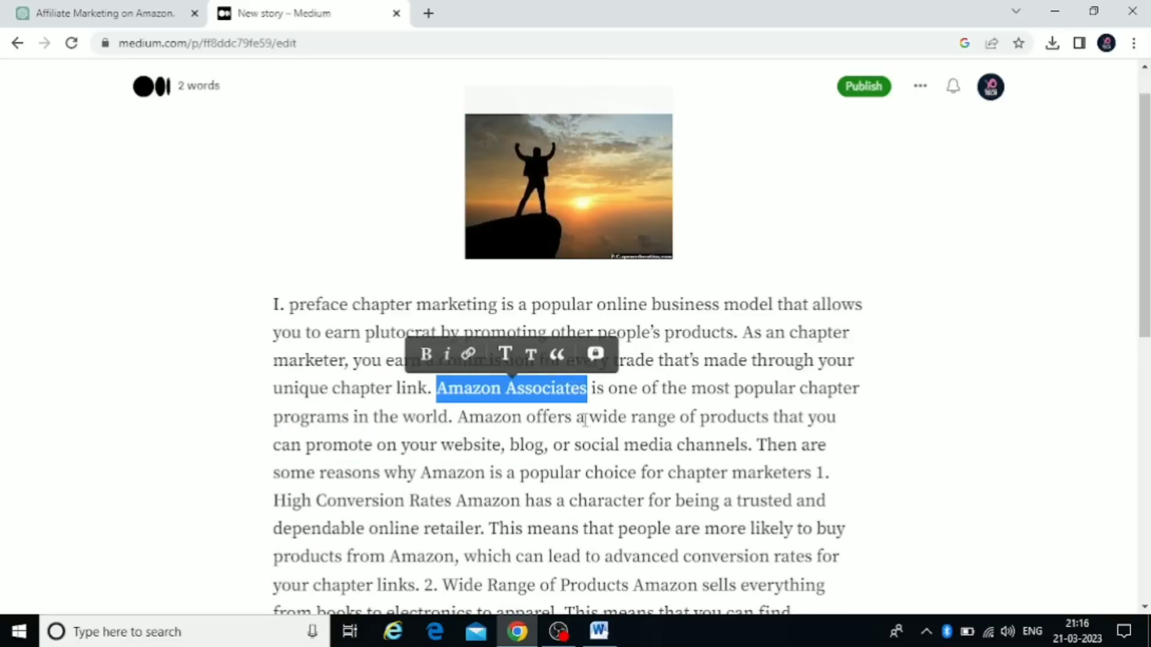
{"action": "left_click", "coordinate": [469, 354]}
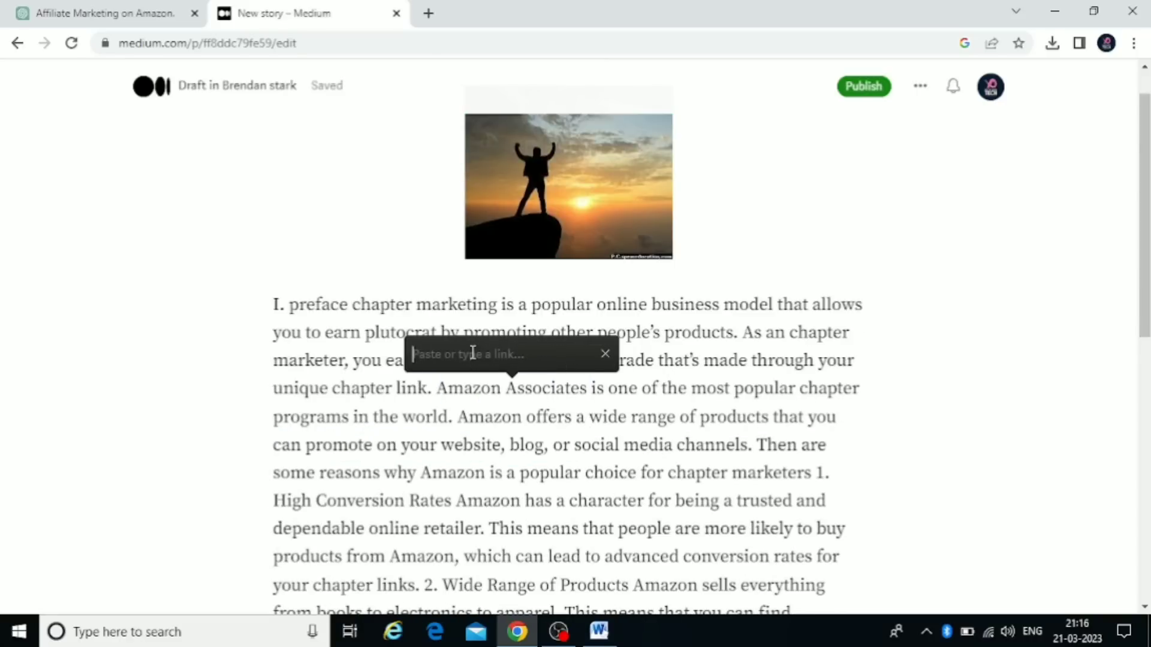
{"action": "left_click", "coordinate": [654, 245]}
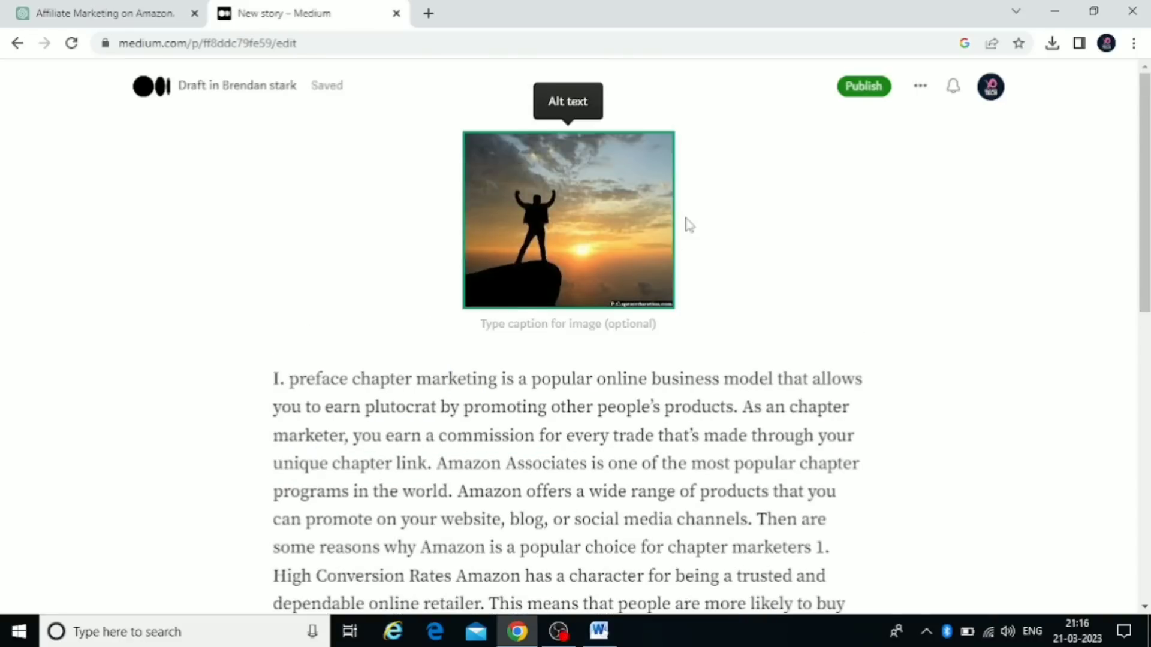
Turn the words "Amazon Associates" in the introduction into a link
{"action": "scroll", "coordinate": [538, 362], "scroll_direction": "down", "scroll_amount": 1}
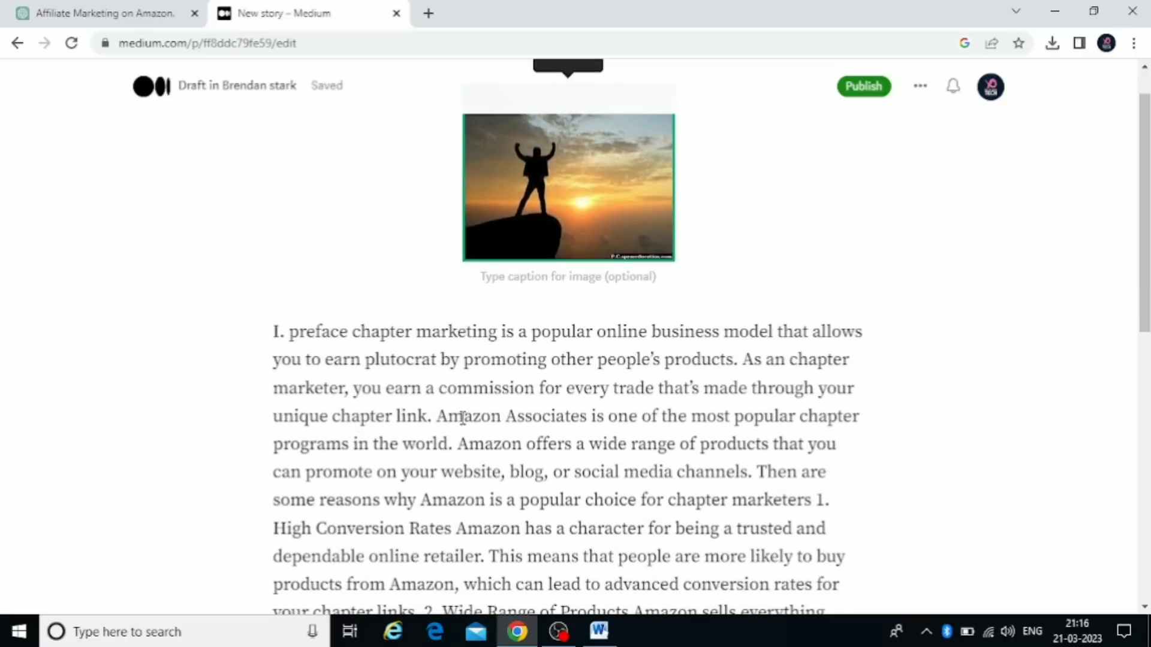
{"action": "left_click_drag", "start_coordinate": [440, 416], "coordinate": [588, 417]}
{"action": "scroll", "coordinate": [568, 420], "scroll_direction": "down", "scroll_amount": 1}
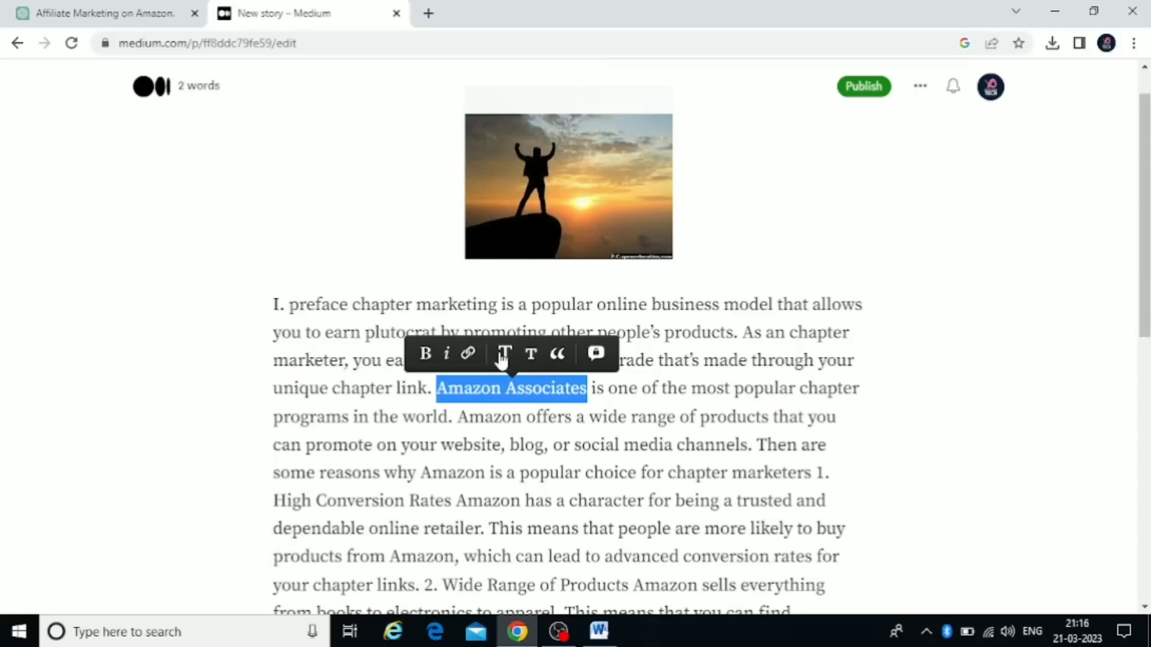
{"action": "left_click", "coordinate": [468, 354]}
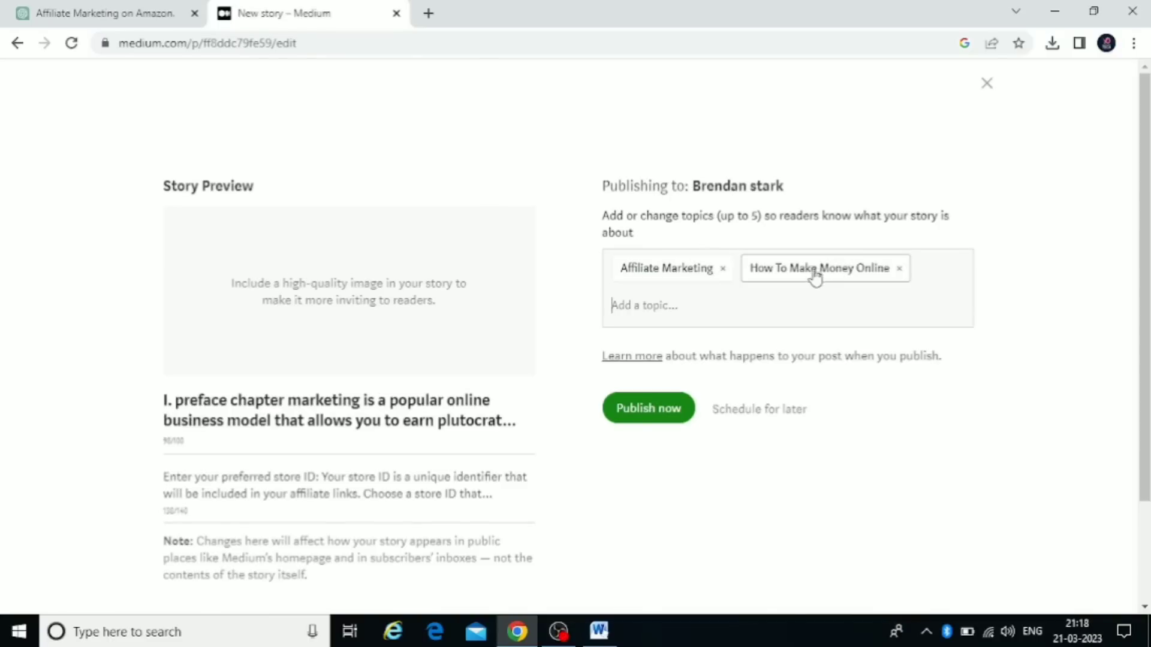
Add the topics Amazon Affiliate Program, Amazon Associates and Amazon Affiliate Tutorial to the story and publish it immediately
{"action": "type", "text": "a"}
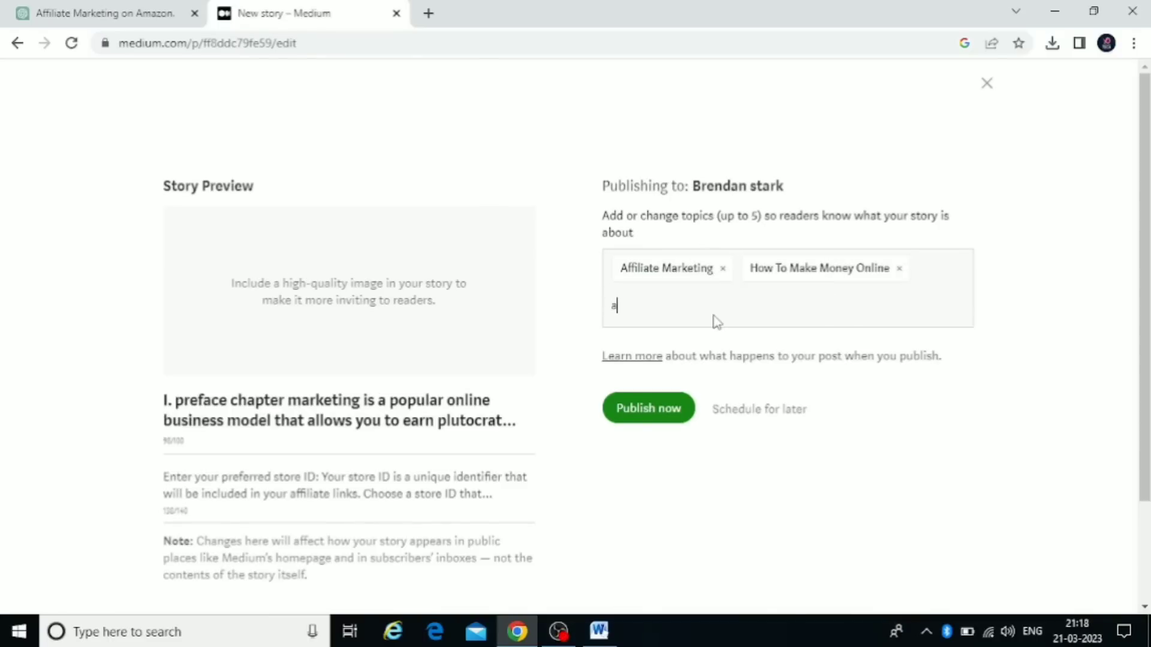
{"action": "type", "text": "m"}
{"action": "key", "text": "BackSpace"}
{"action": "key", "text": "BackSpace"}
{"action": "type", "text": "amazon a"}
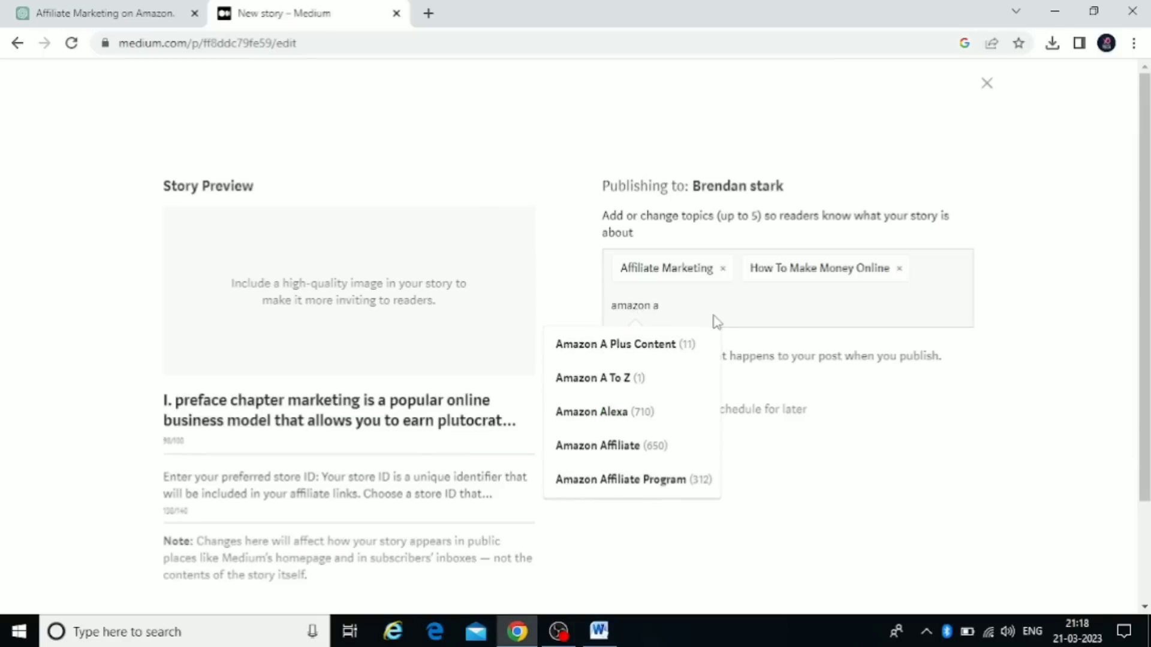
{"action": "left_click", "coordinate": [660, 480]}
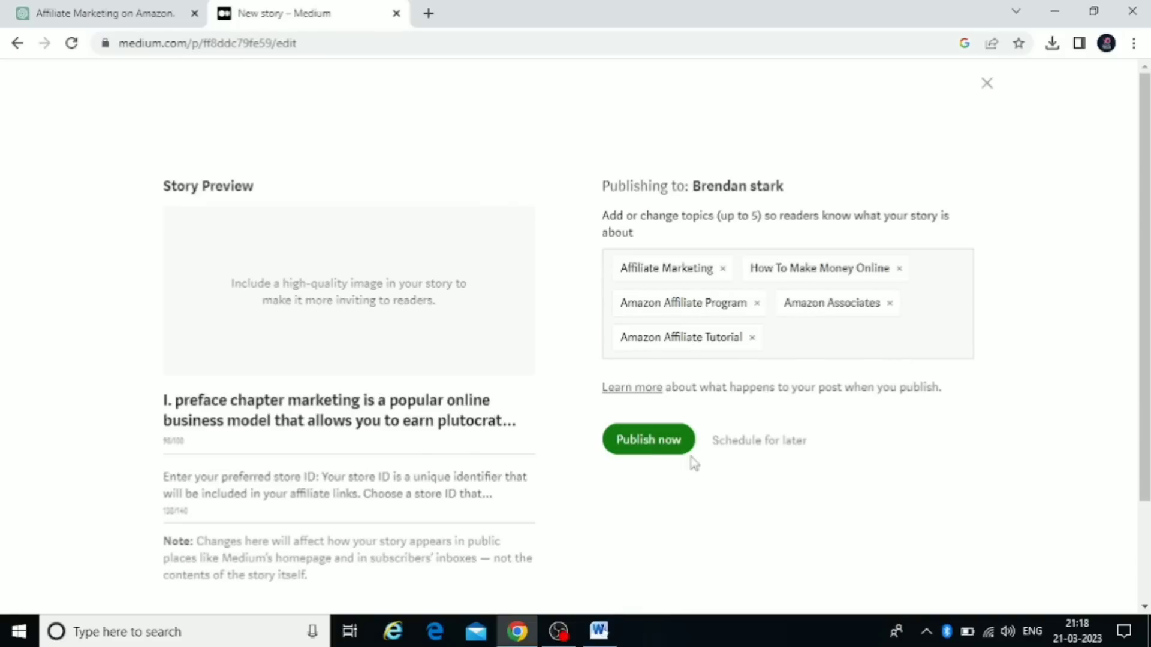
{"action": "left_click", "coordinate": [653, 448]}
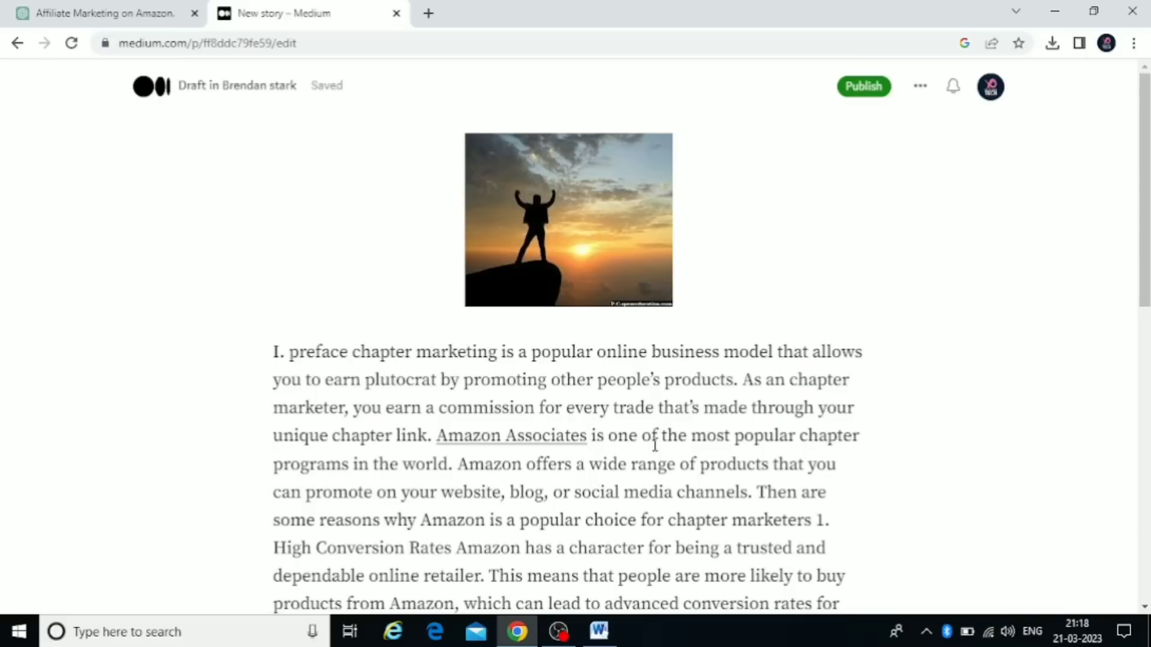